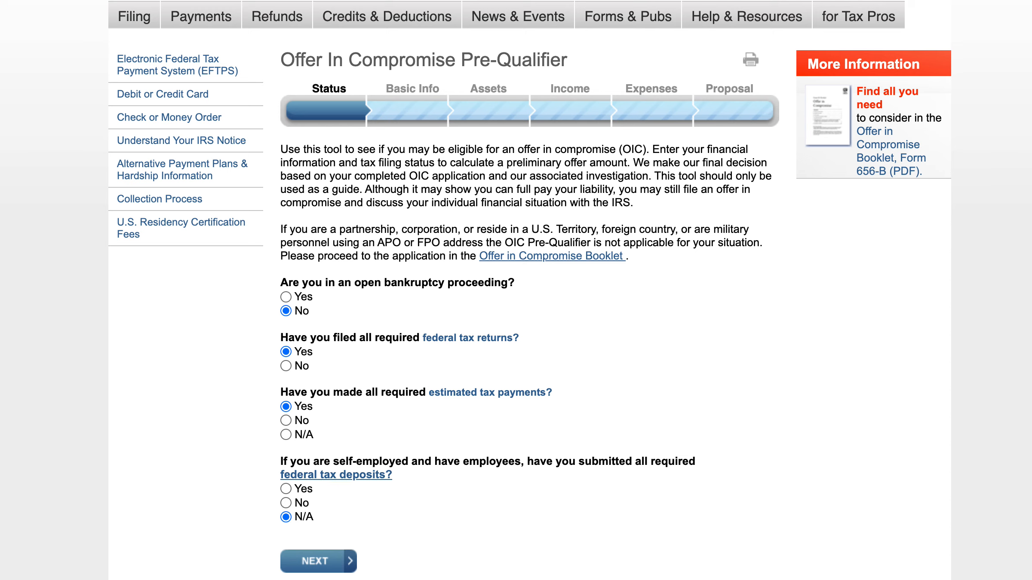
- Open the Form 656 PDF and look over its warning page and the start of the Offer in Compromise form
click(817, 1)
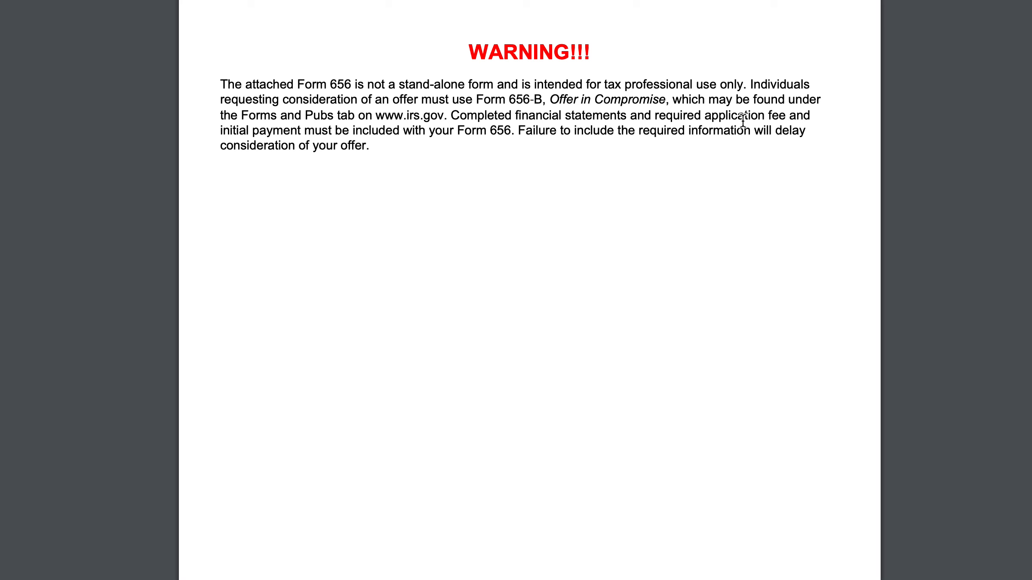
scroll(607, 326, down, 15)
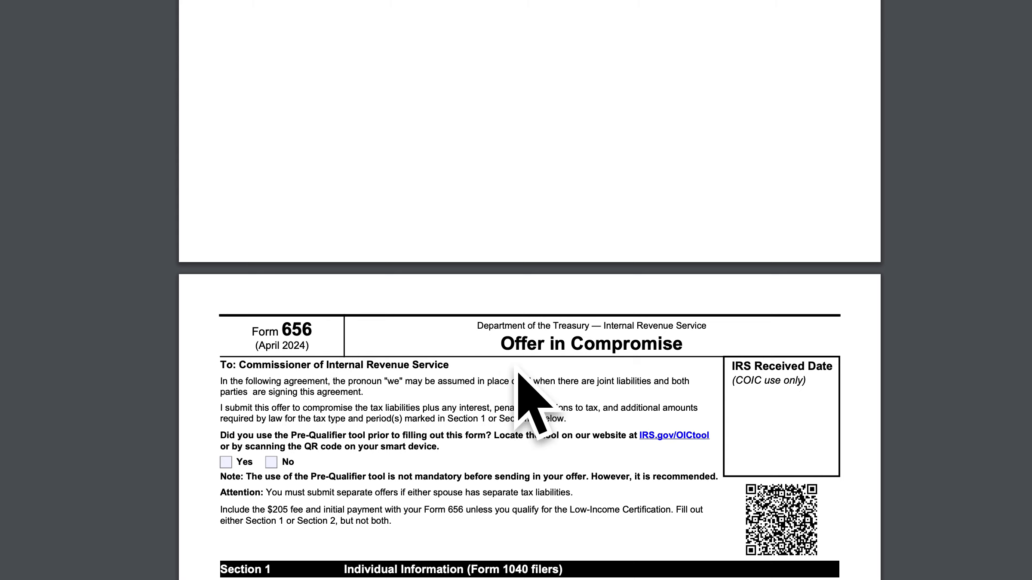
scroll(516, 368, up, 10)
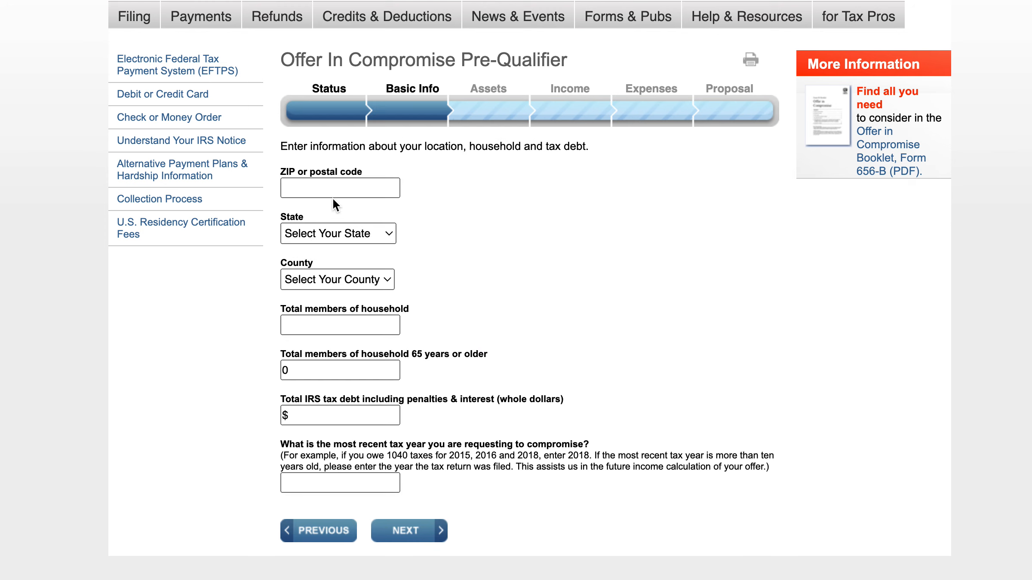
- Enter the ZIP code, choose Florida and Hillsborough County, and set the total household members to 4
click(339, 186)
text(33626)
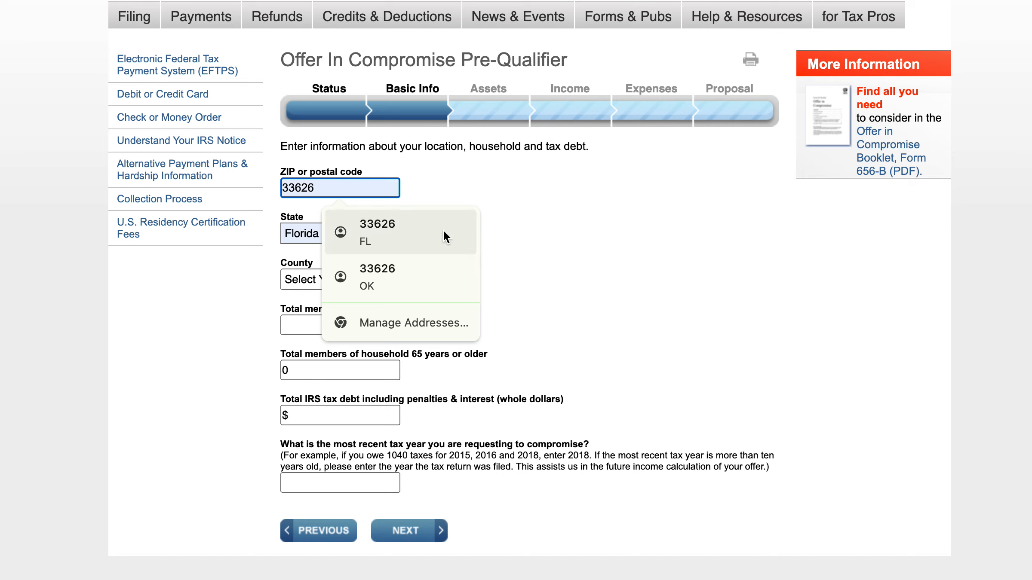
click(443, 232)
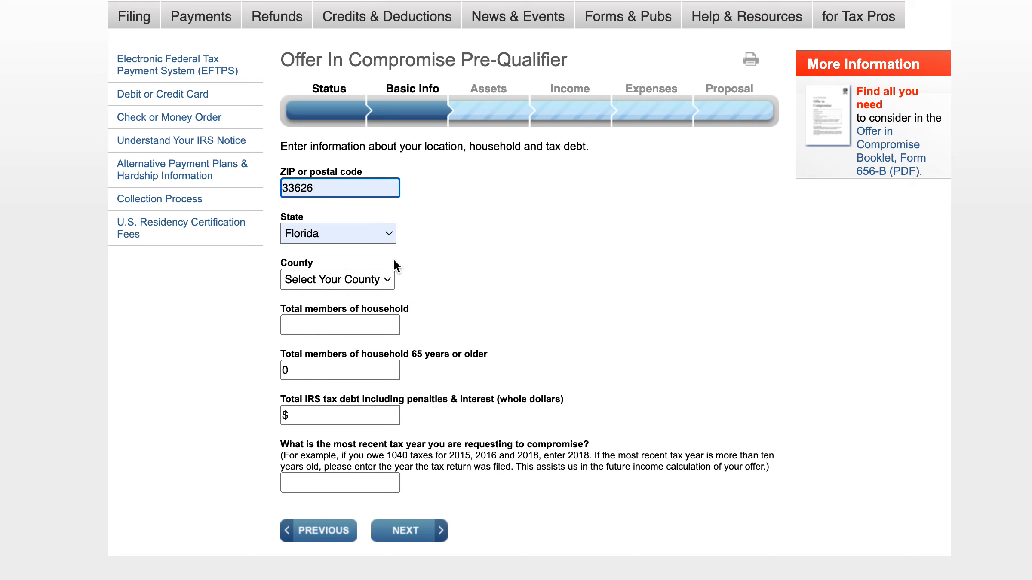
click(392, 325)
text(4)
click(458, 344)
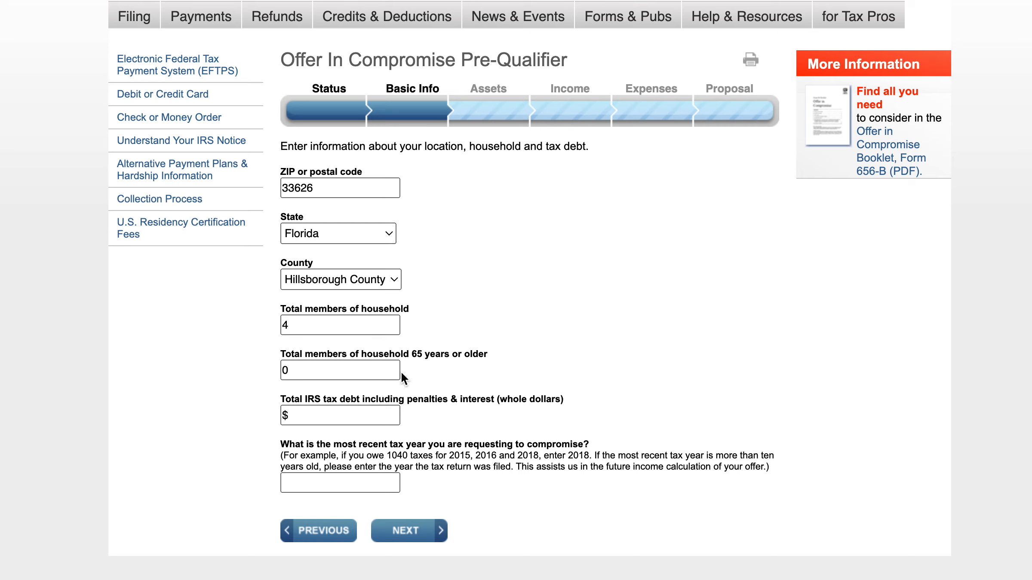
- Set the total IRS tax debt to 25000 and the most recent tax year to 2022, and continue to Assets
click(376, 411)
text(25000)
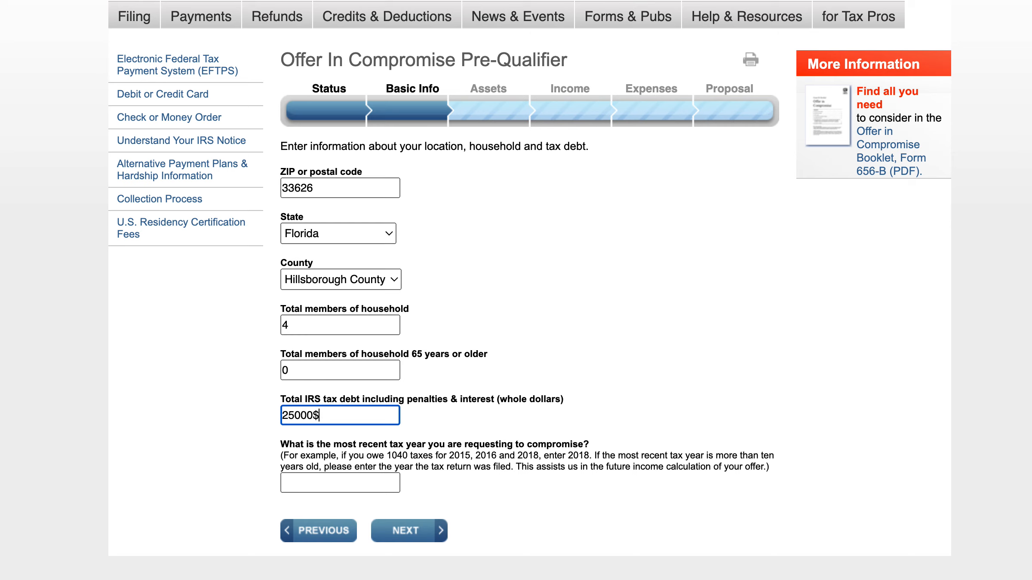
key(Delete)
click(373, 478)
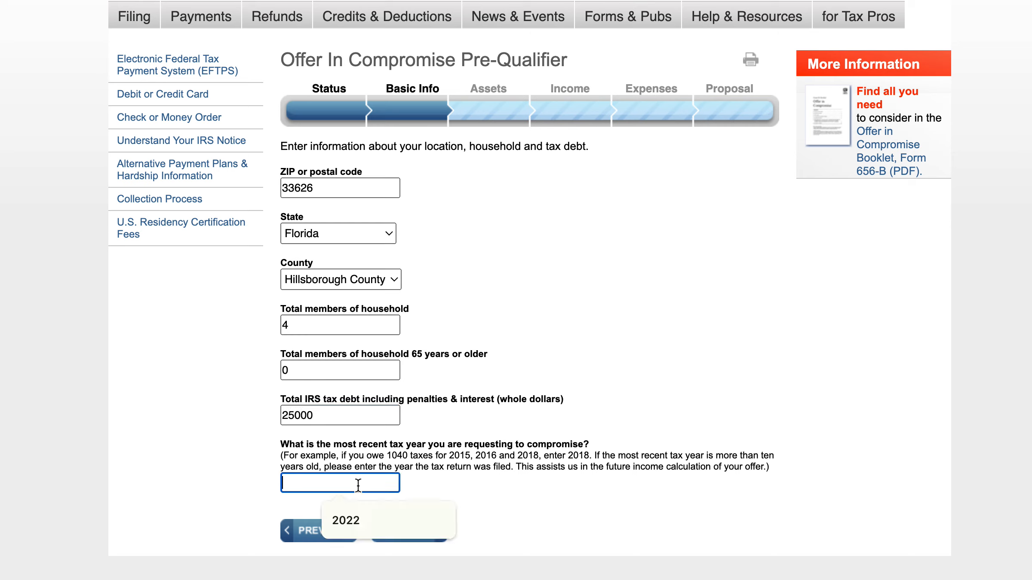
text(2022)
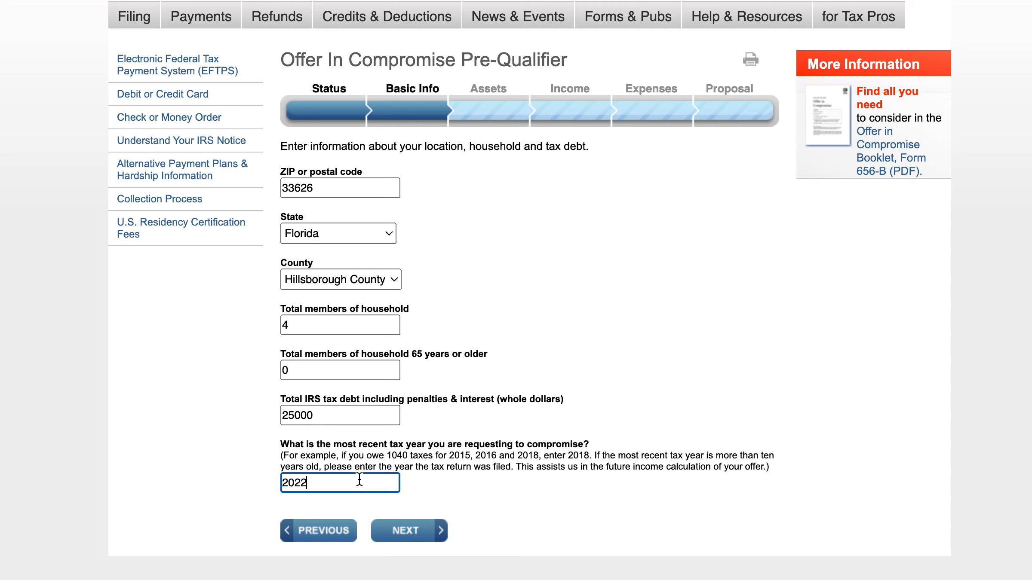
click(413, 538)
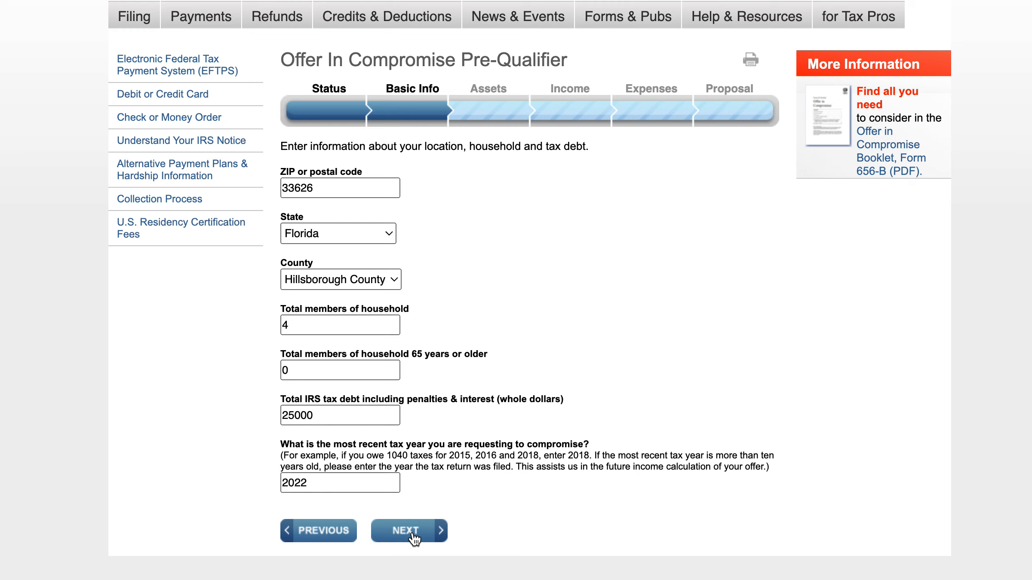
- Enter total bank balances of $1000, a home market value of $200000 and a home loan balance of $225000
click(362, 203)
text(1000)
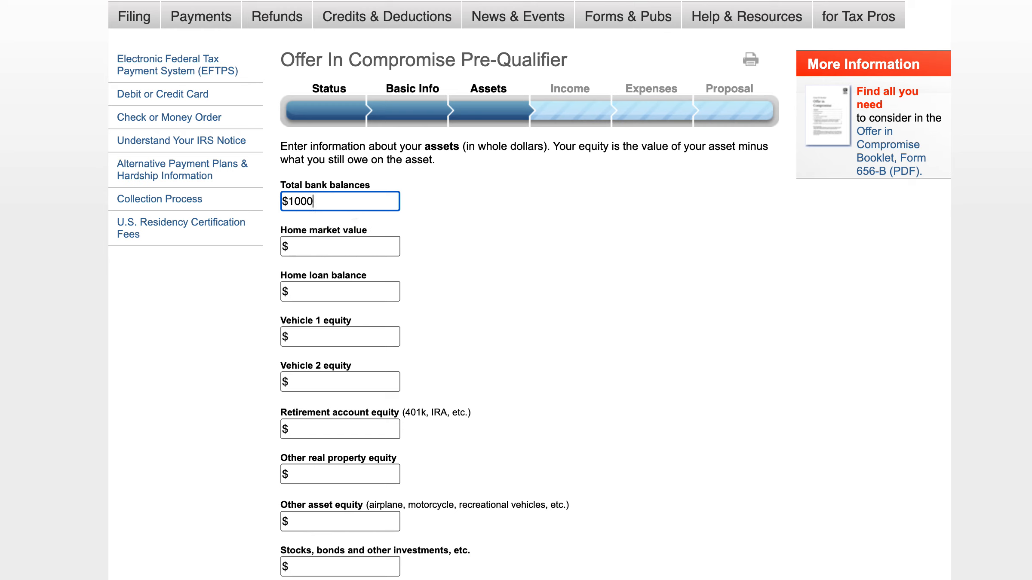
click(442, 236)
click(366, 246)
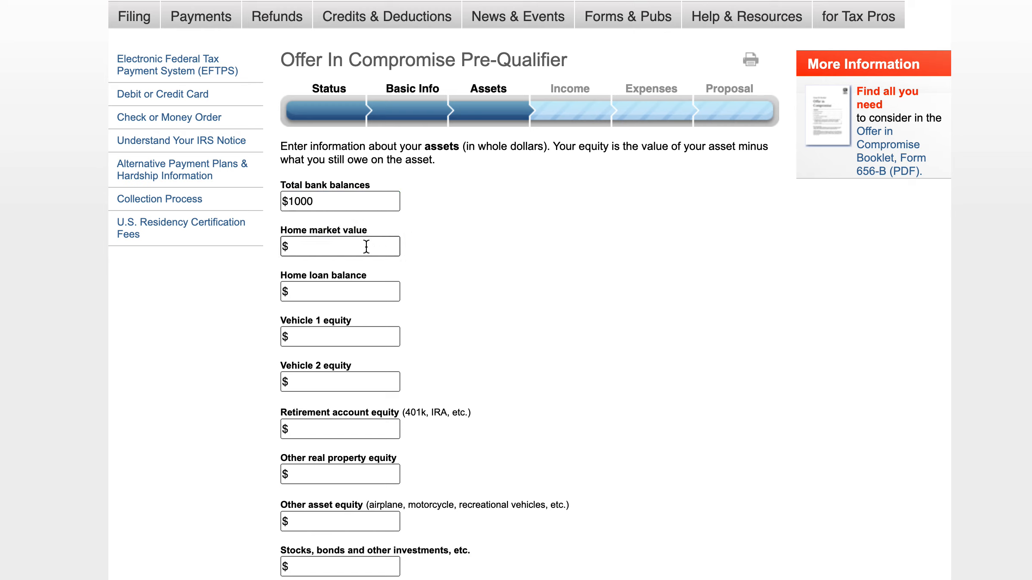
click(364, 287)
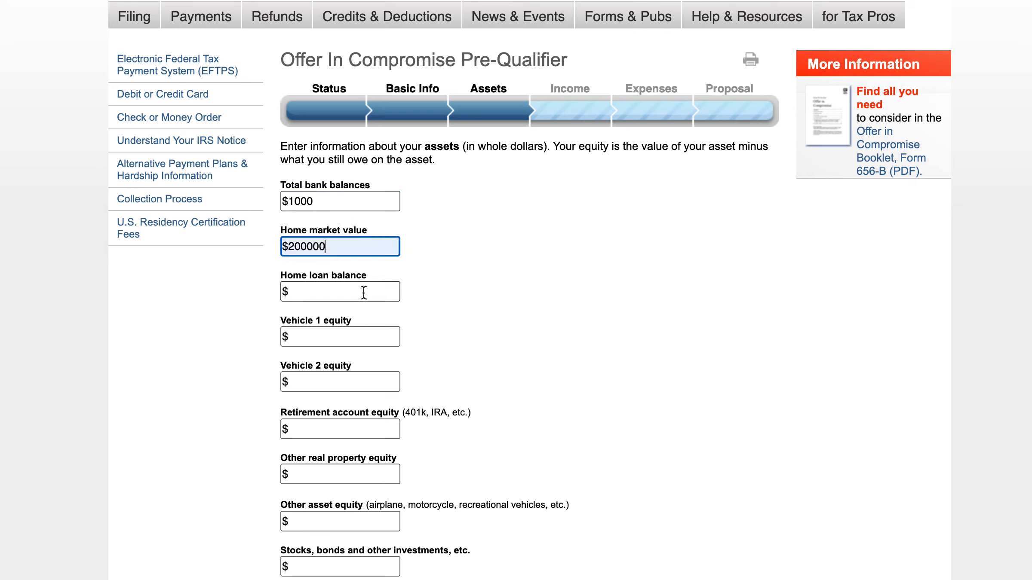
click(368, 292)
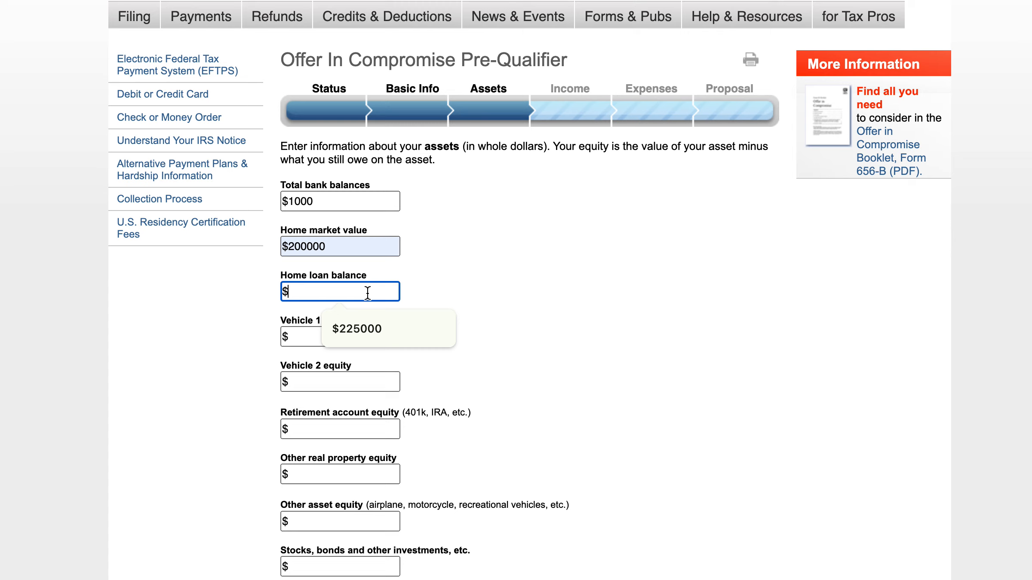
click(366, 323)
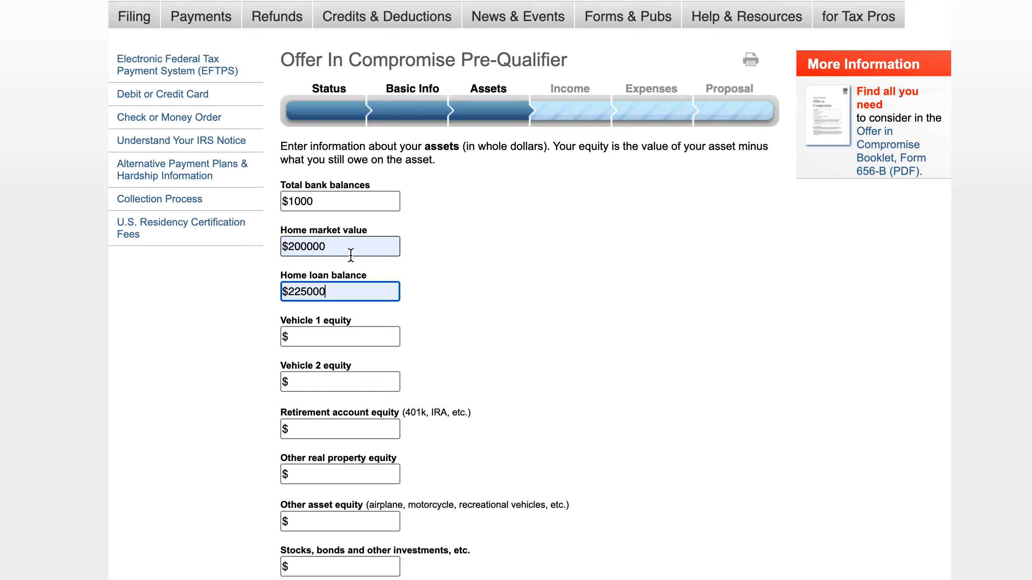
- Set Vehicle 1 equity and retirement account equity to $1000 each, leave the remaining assets blank, and continue to Income
click(359, 337)
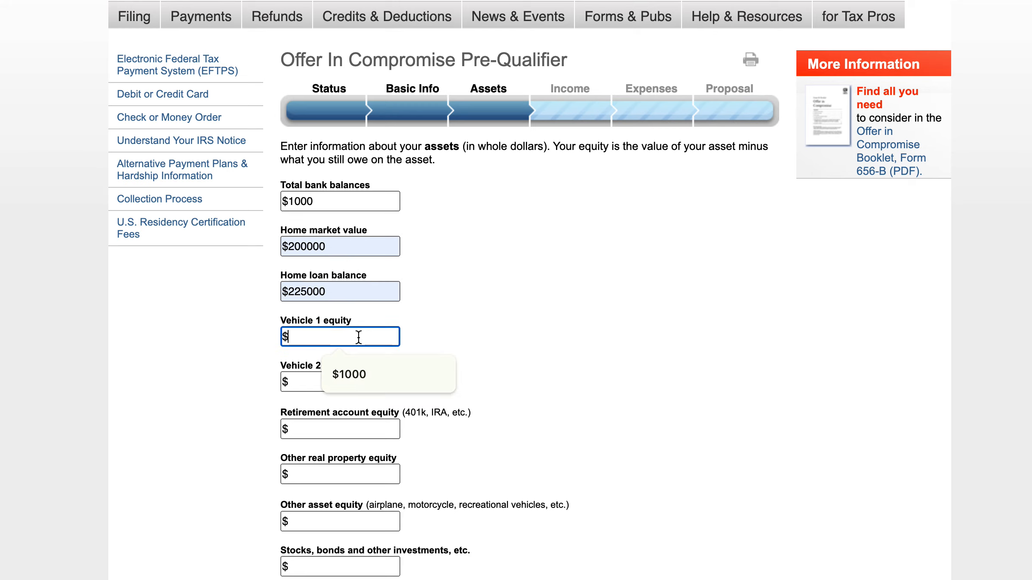
click(361, 363)
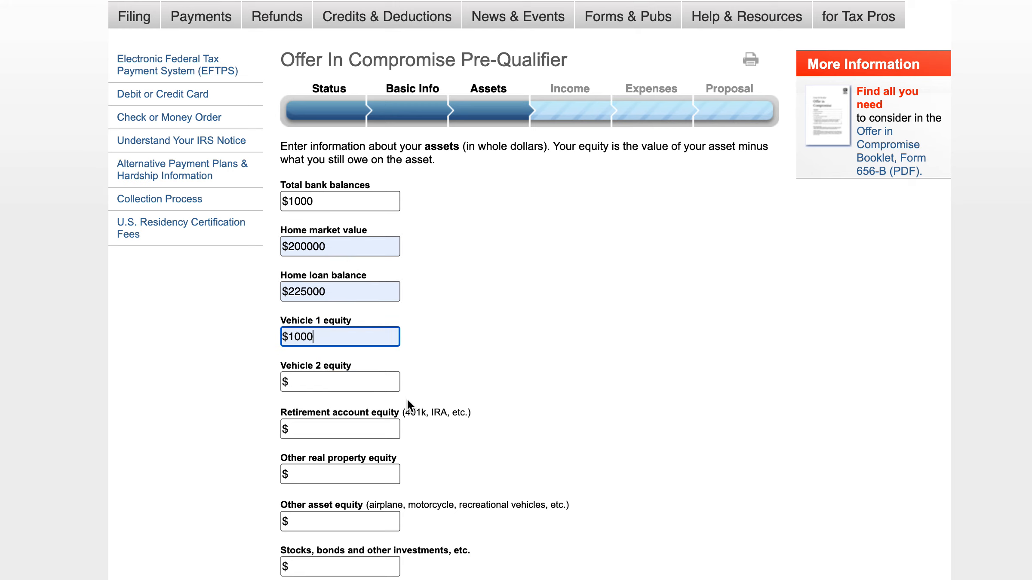
scroll(410, 399, down, 1)
click(379, 372)
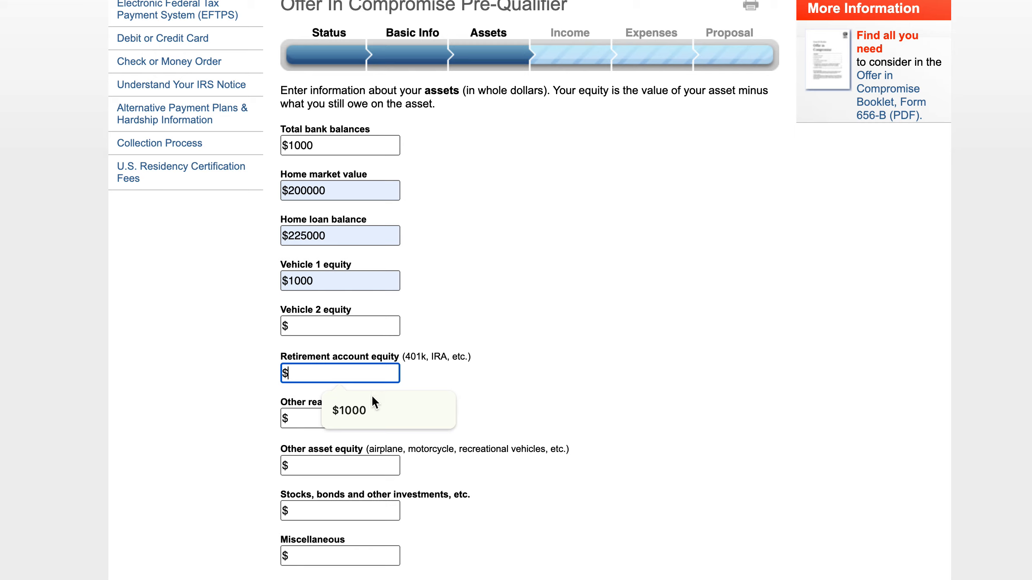
click(387, 407)
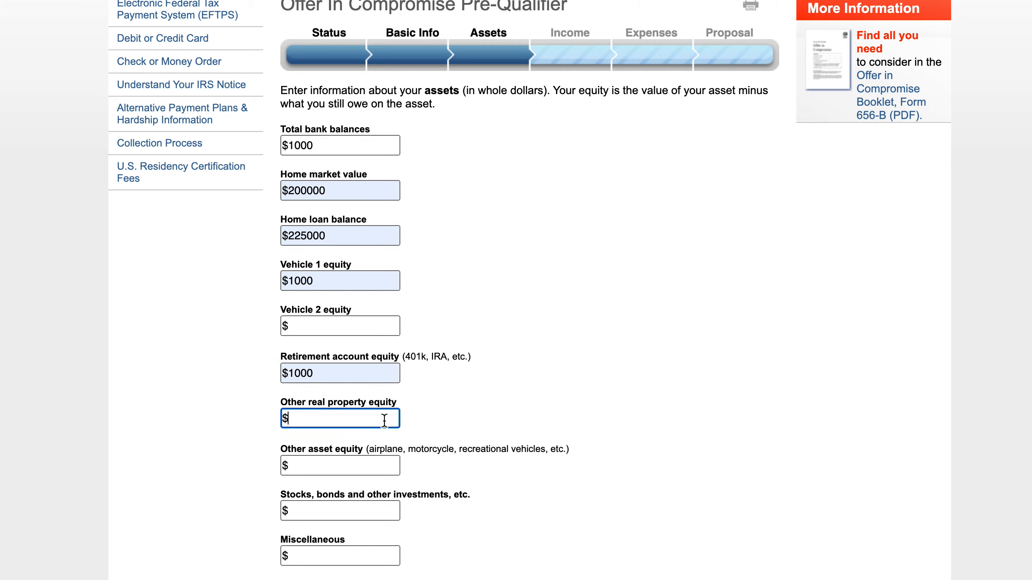
click(368, 326)
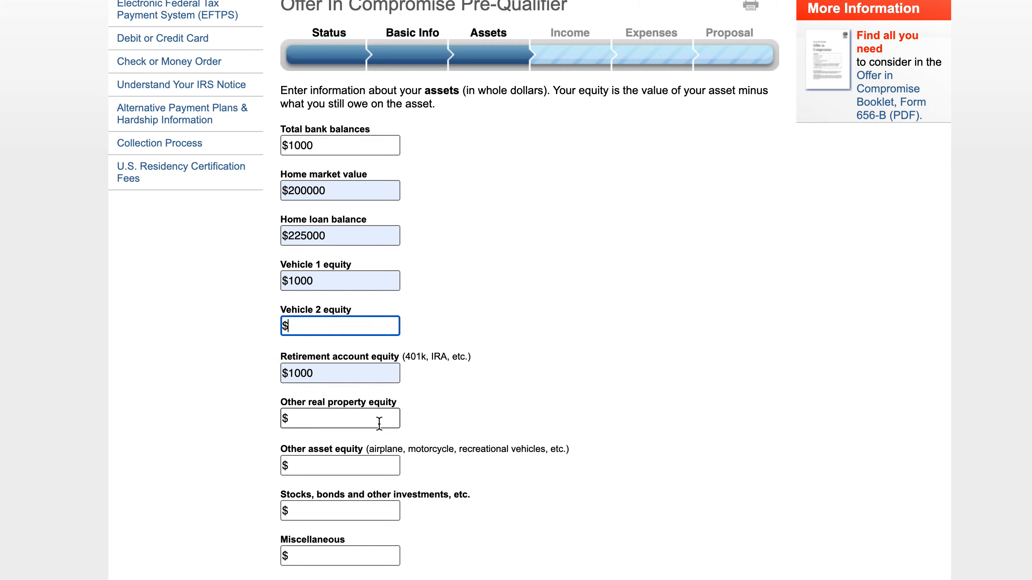
click(360, 504)
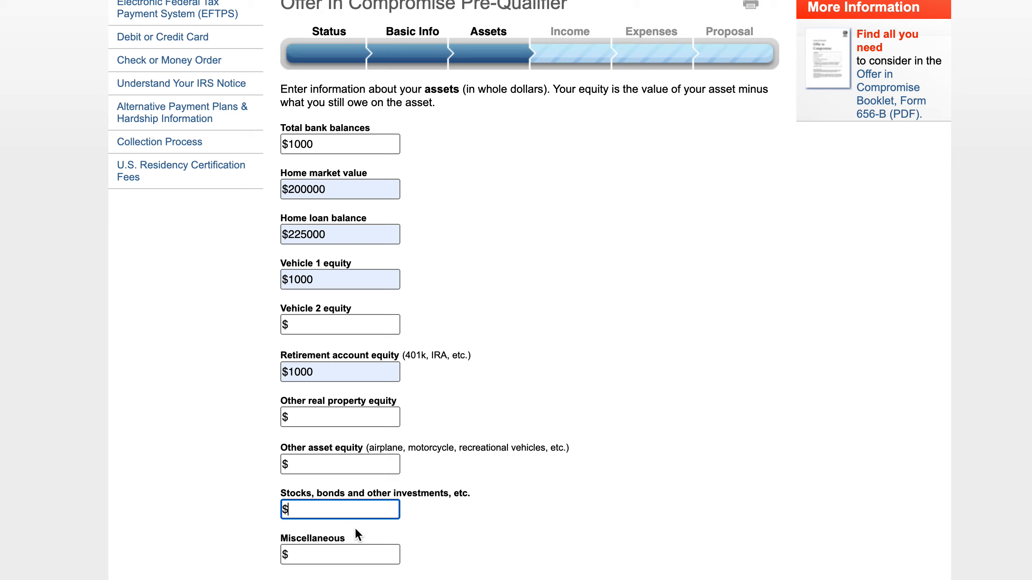
click(361, 549)
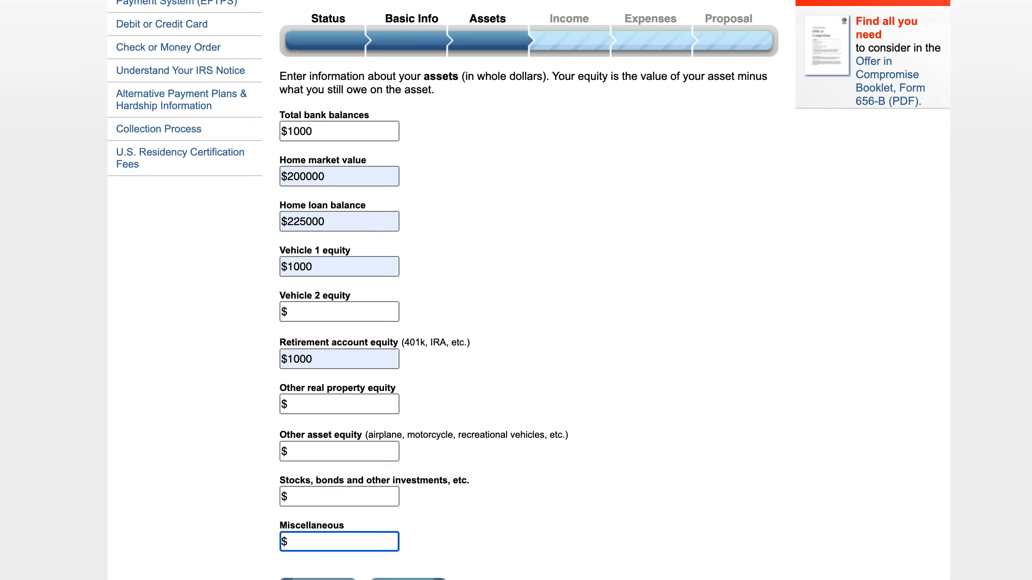
click(406, 578)
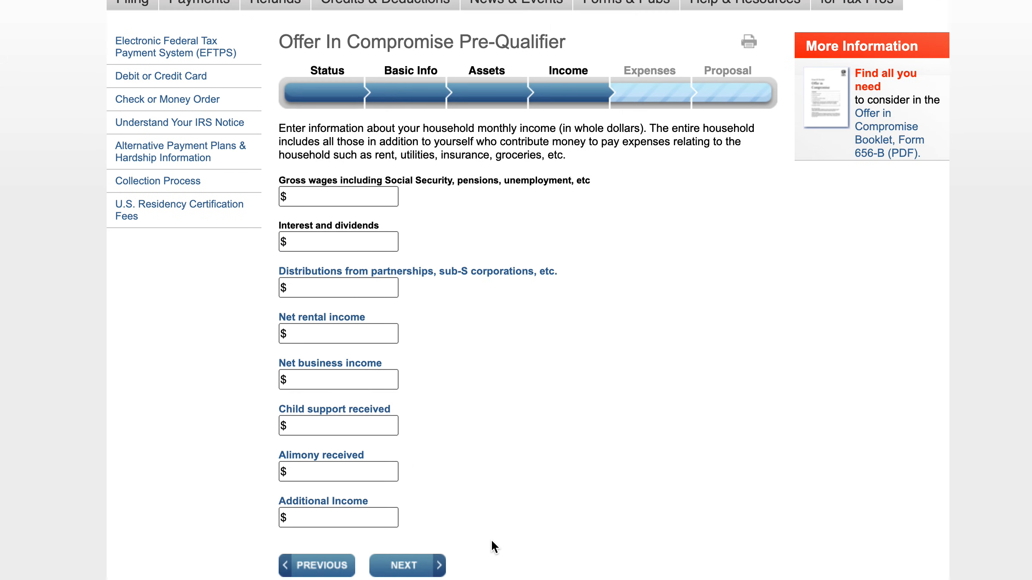
- Set gross wages to $40000, leave all other income fields blank, and continue to Expenses
click(379, 197)
click(378, 228)
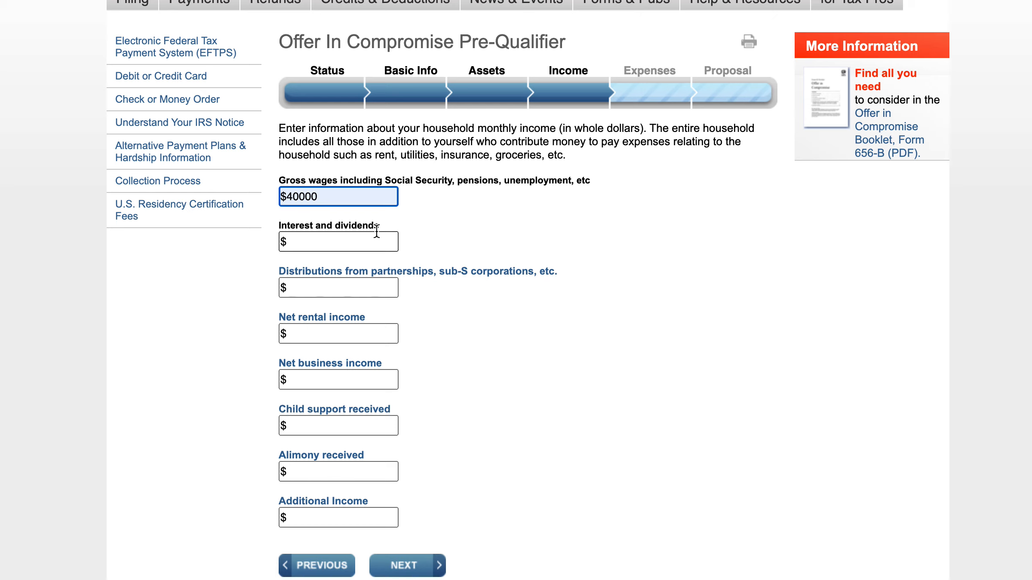
click(370, 239)
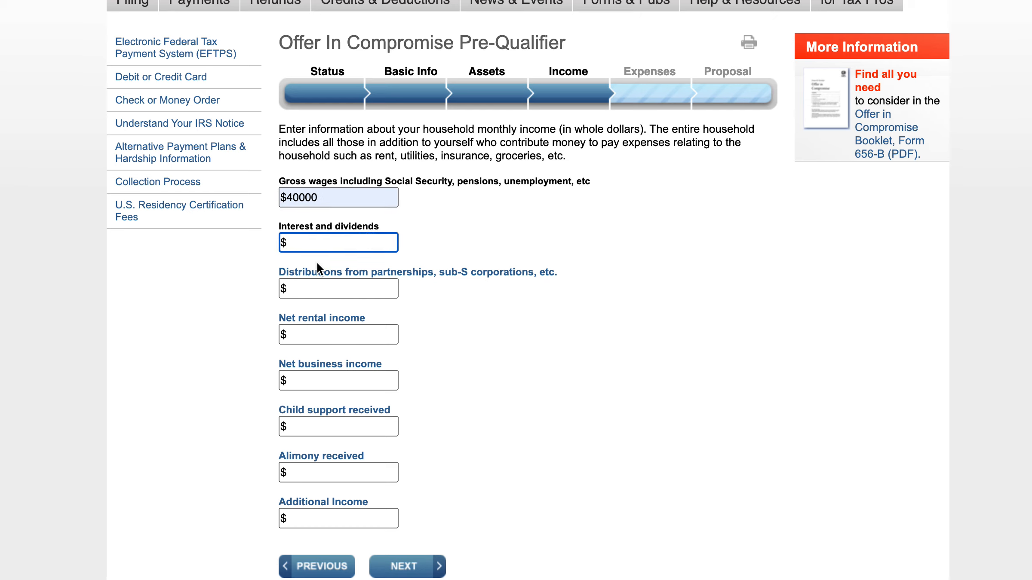
click(376, 288)
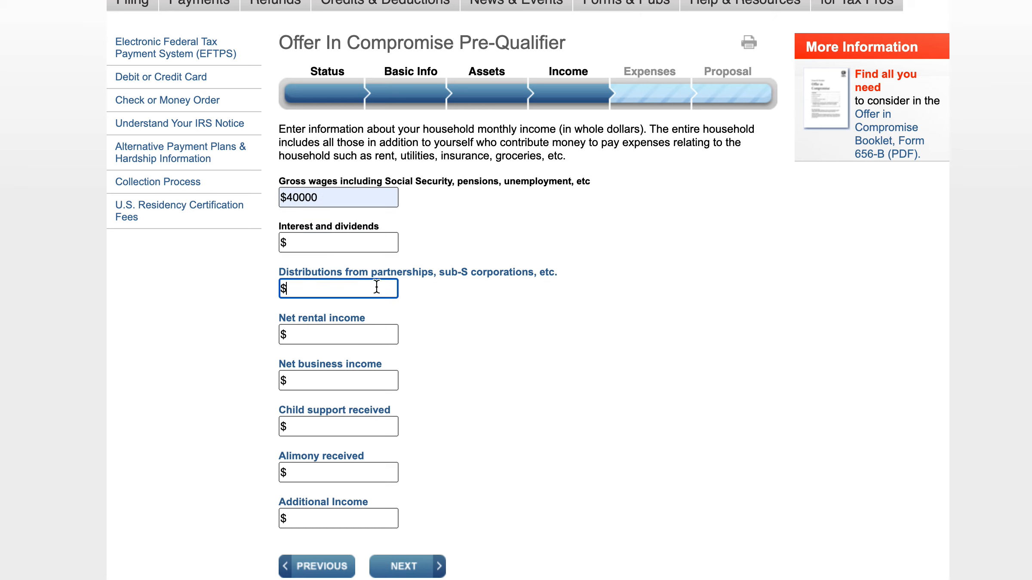
click(376, 335)
click(378, 382)
click(379, 423)
click(374, 460)
click(379, 475)
click(375, 521)
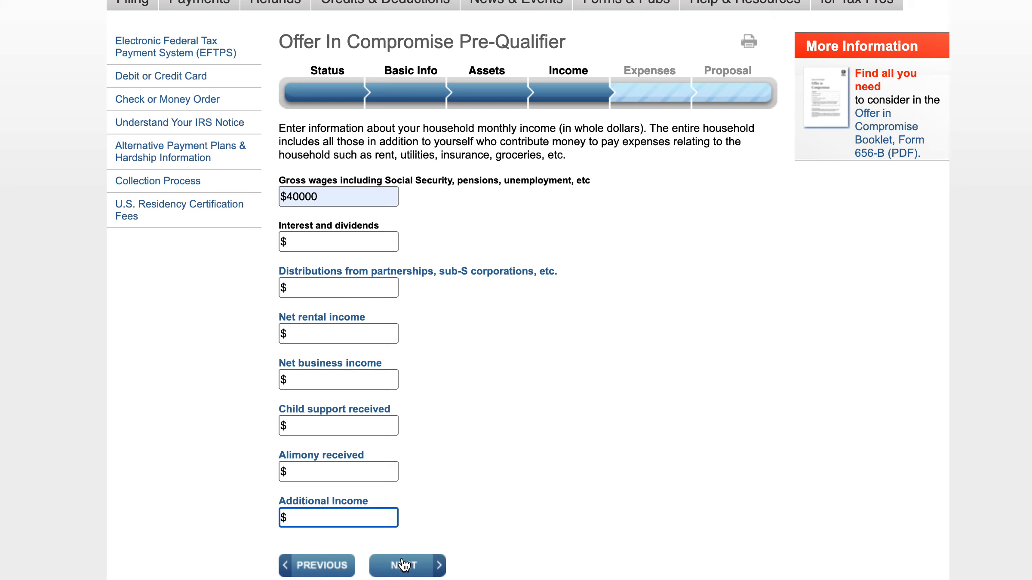
click(332, 267)
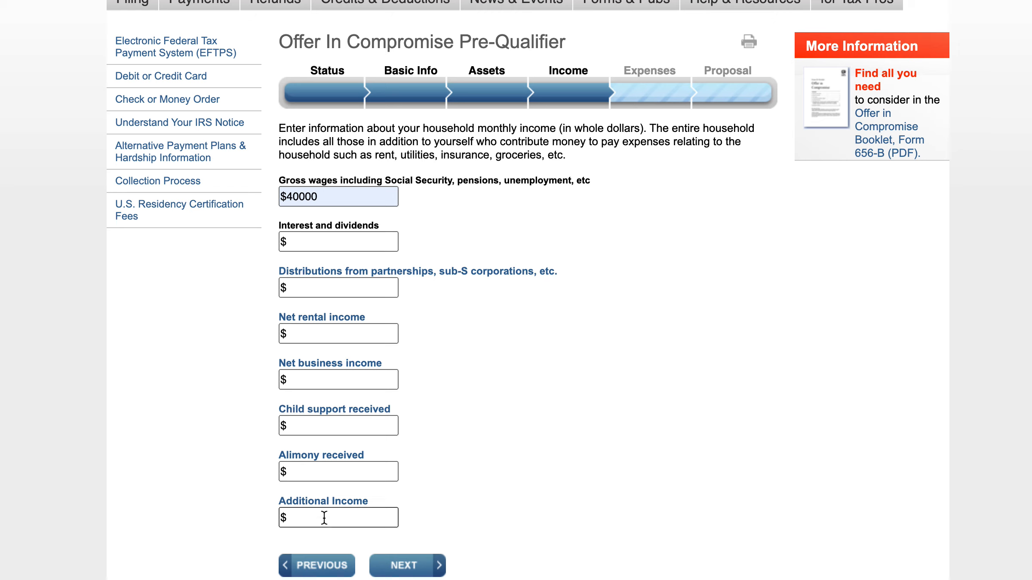
double_click(339, 499)
click(331, 452)
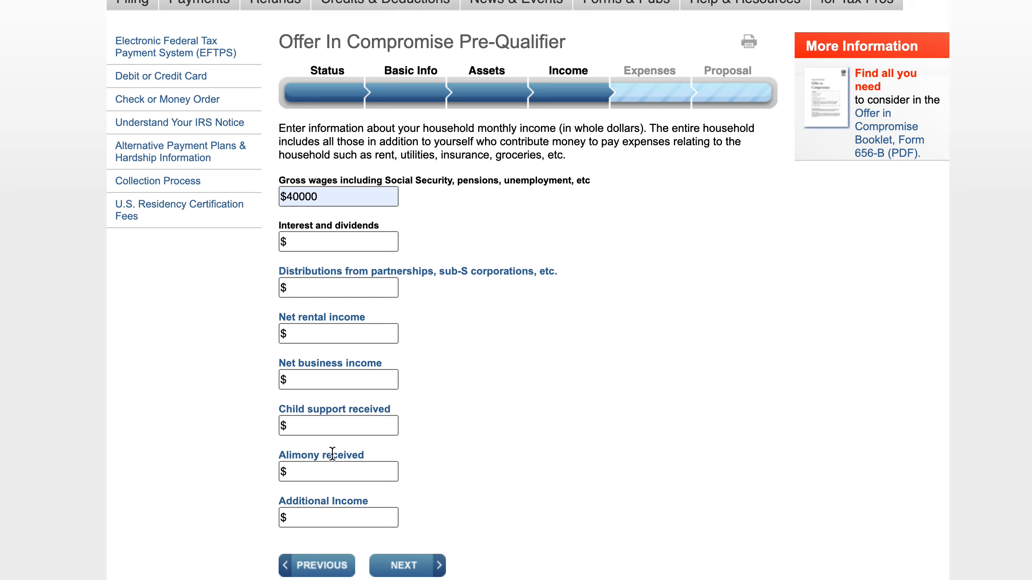
click(401, 566)
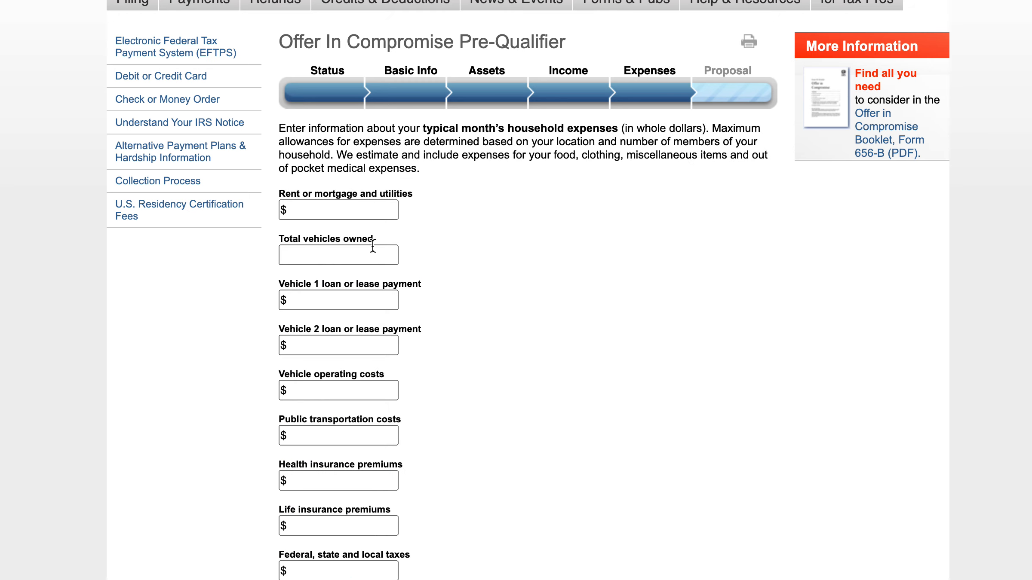
- Set the monthly rent or mortgage and utilities expense to $2000
click(378, 209)
scroll(420, 576, down, 1)
scroll(419, 576, down, 2)
scroll(410, 576, up, 5)
scroll(408, 327, down, 2)
click(337, 209)
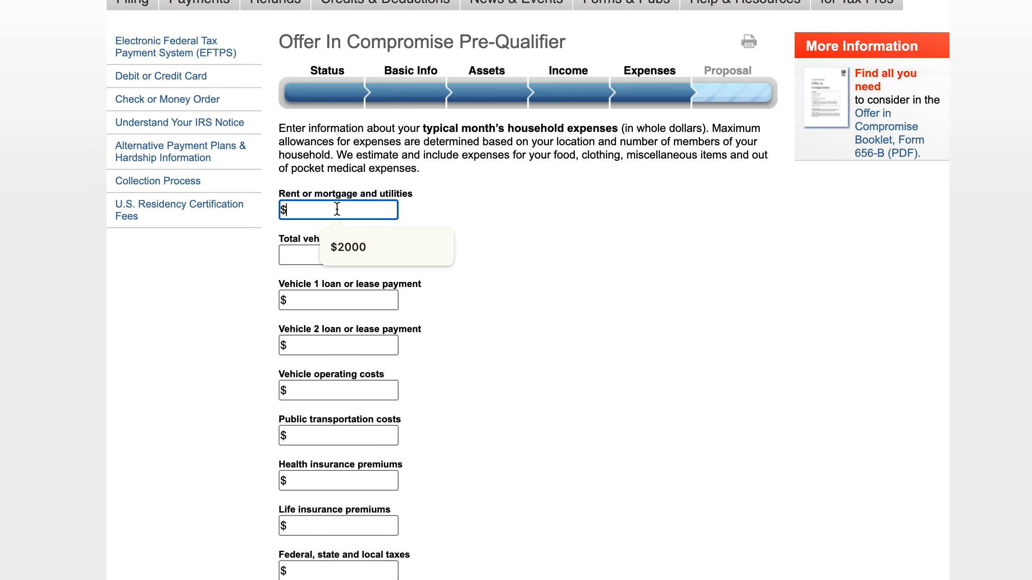
click(344, 241)
- Set total vehicles owned to 1, the Vehicle 1 loan or lease payment to $300, and vehicle operating costs to $200
click(348, 255)
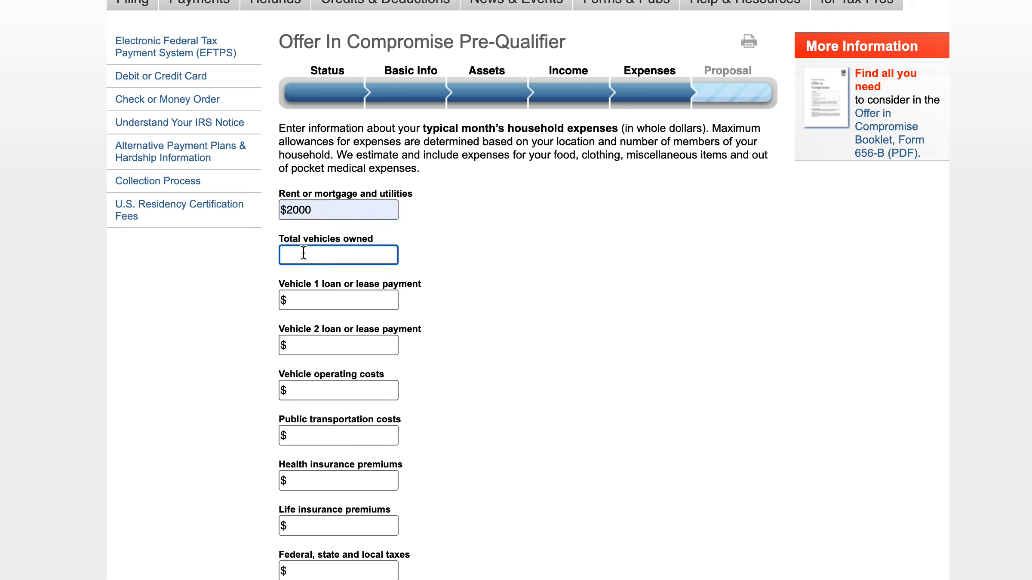
text(1)
click(330, 300)
click(354, 334)
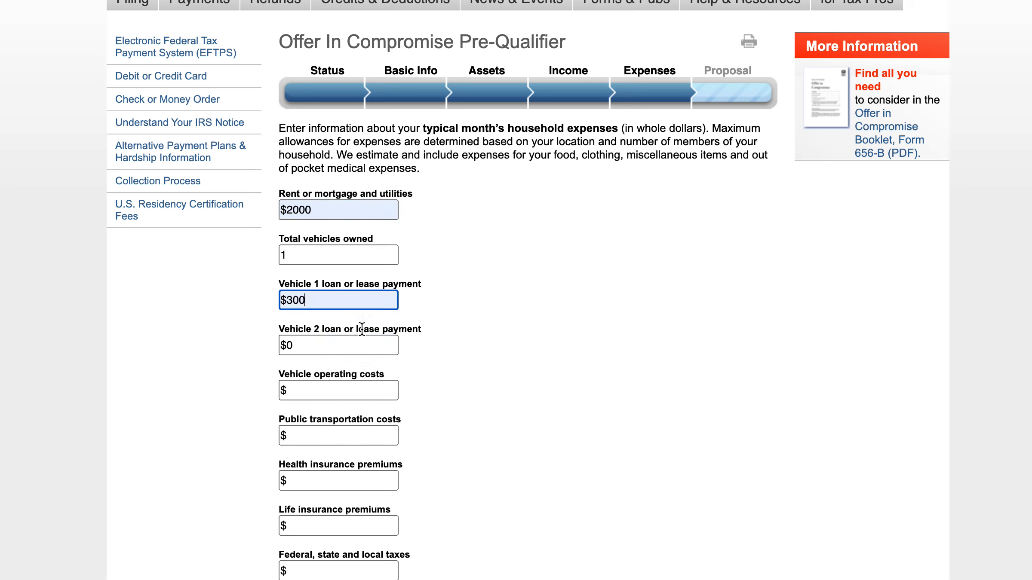
scroll(359, 305, down, 3)
click(362, 270)
text(200)
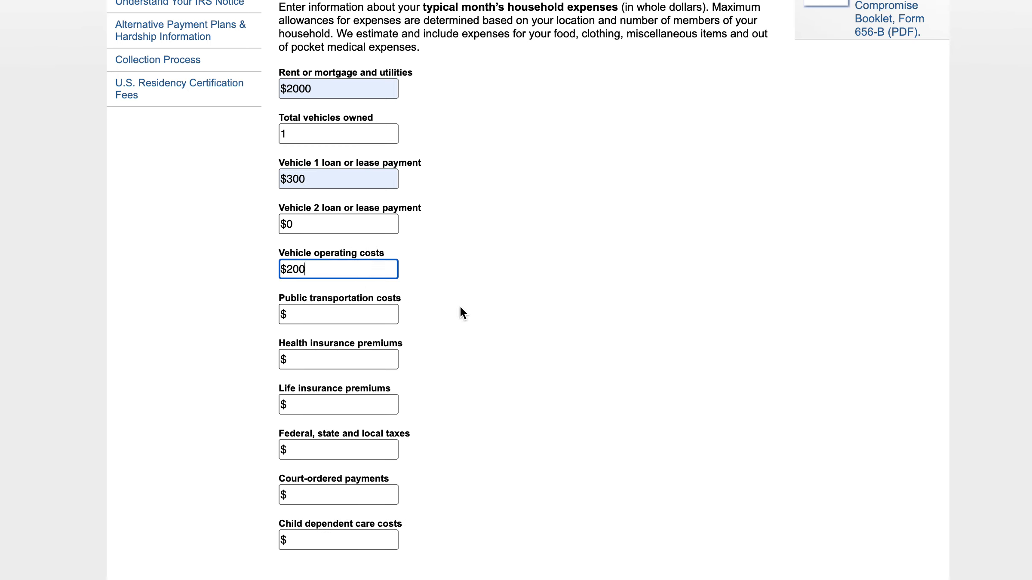
click(402, 322)
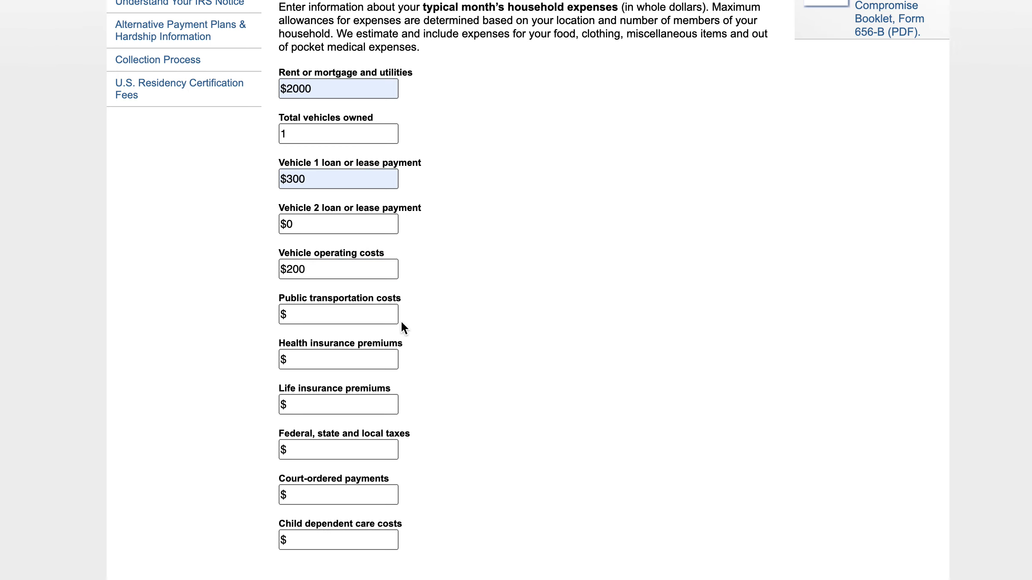
- Set the health insurance premiums expense to $500, leaving public transportation costs blank
scroll(335, 340, down, 1)
click(343, 351)
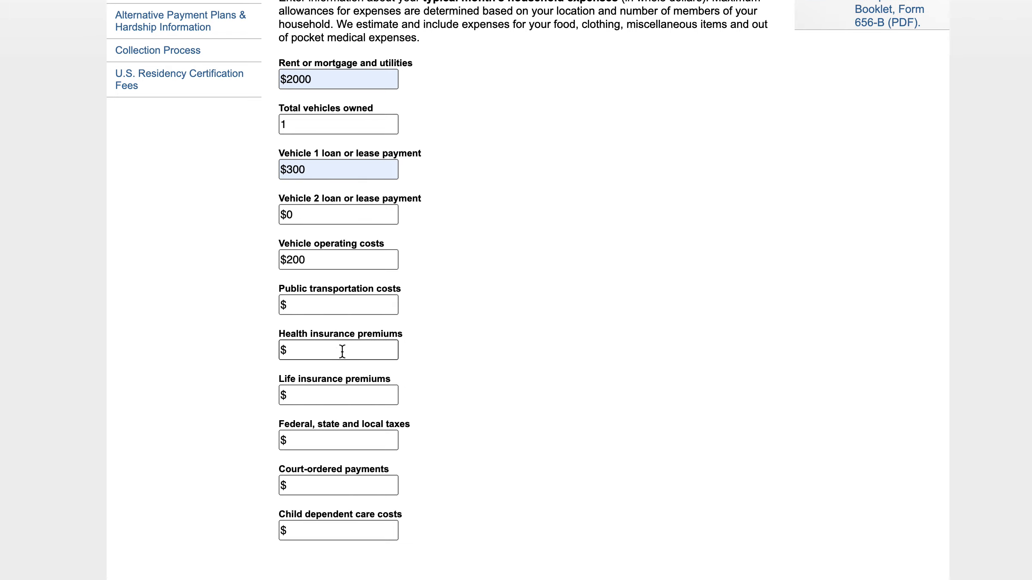
click(343, 378)
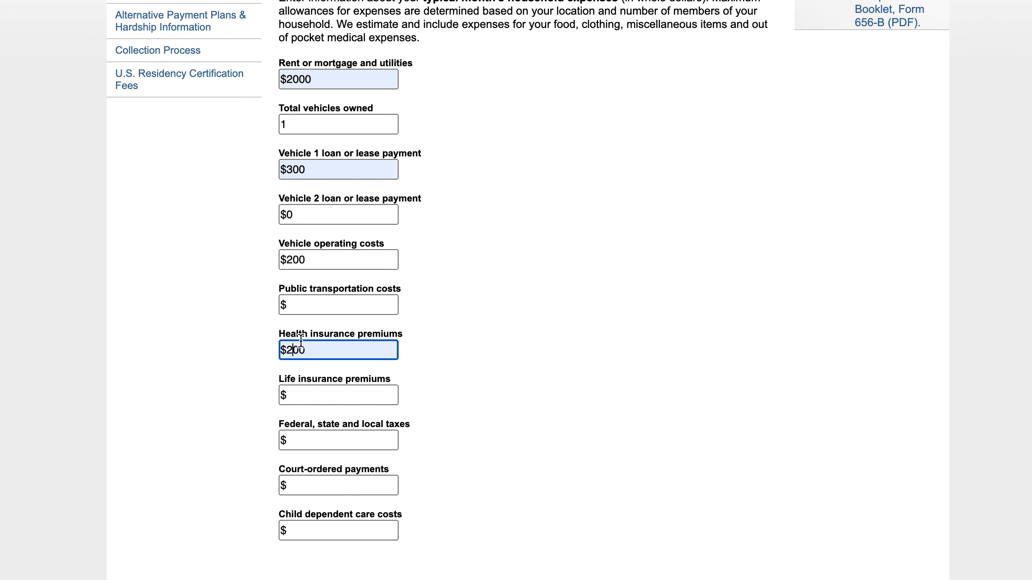
key(Left)
key(Left)
key(BackSpace)
text(5)
click(440, 381)
- Set life insurance premiums to $200 and federal, state and local taxes to $400
click(346, 392)
scroll(349, 405, up, 1)
text(200)
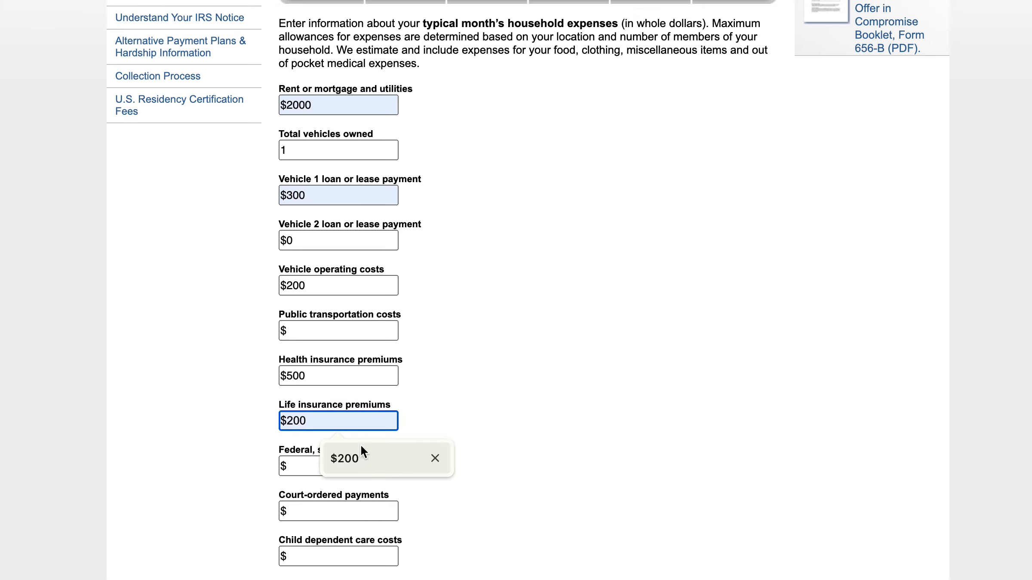
scroll(437, 461, down, 1)
click(385, 431)
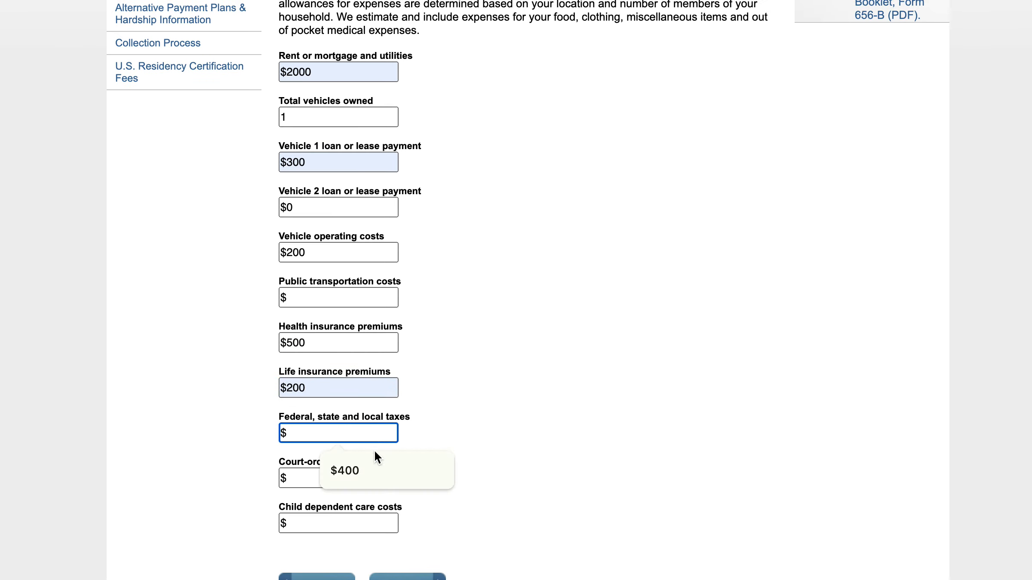
click(370, 461)
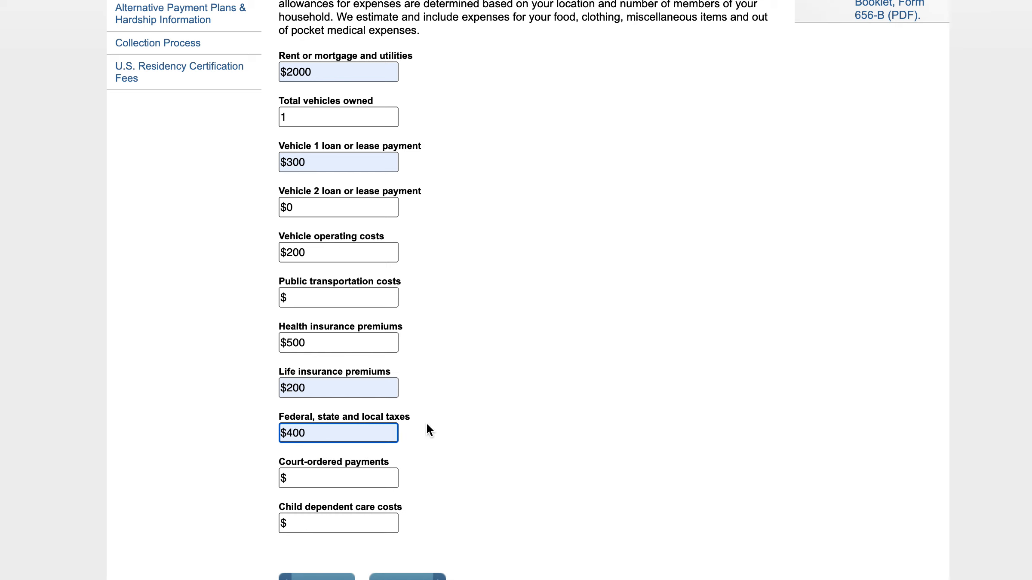
- Set child dependent care costs to $100, leave court-ordered payments blank, and continue to the Proposal
click(368, 519)
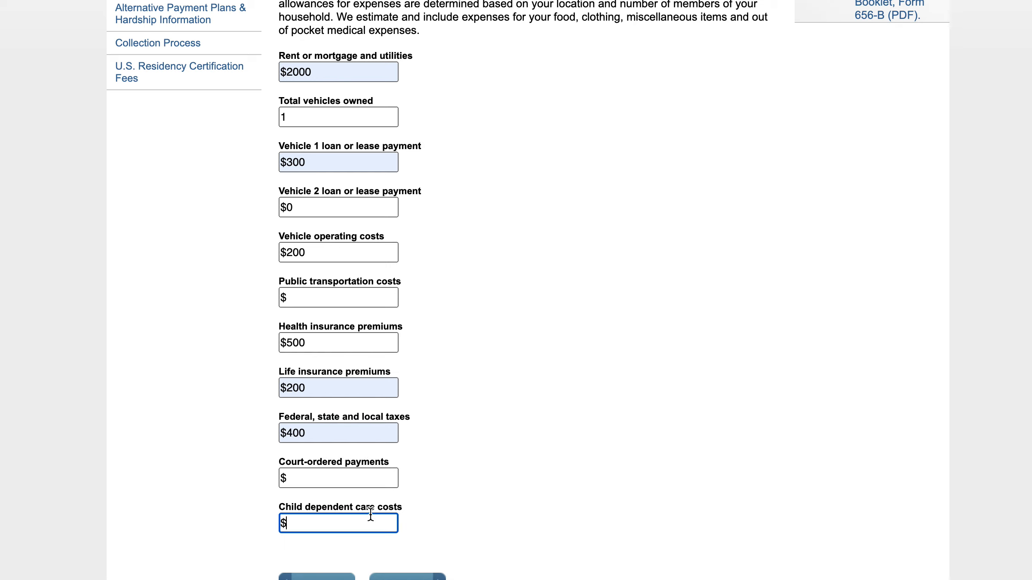
text(100)
click(476, 480)
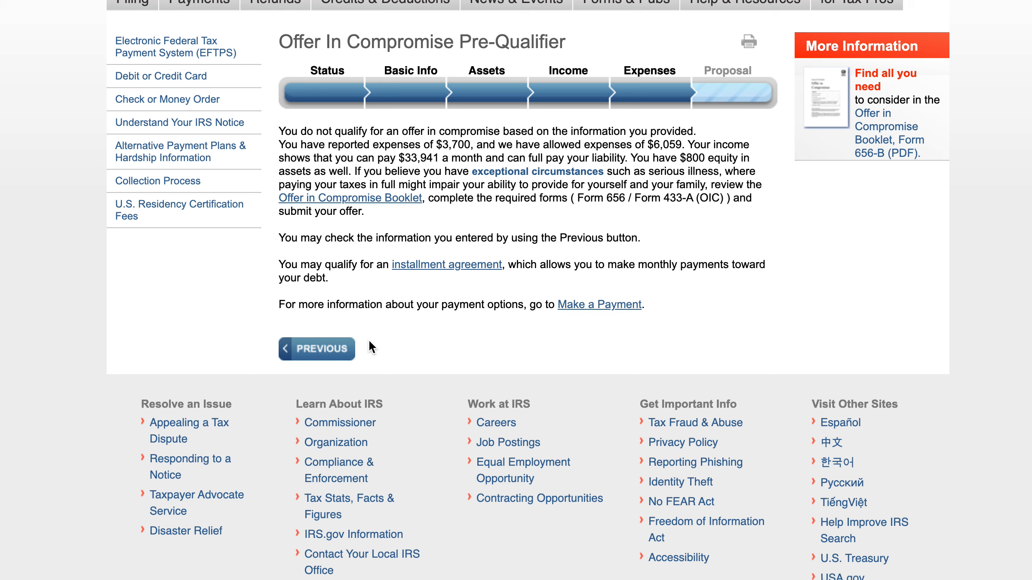
- Go back to Income, set gross wages to $3300, and continue through Expenses to the Proposal
click(320, 352)
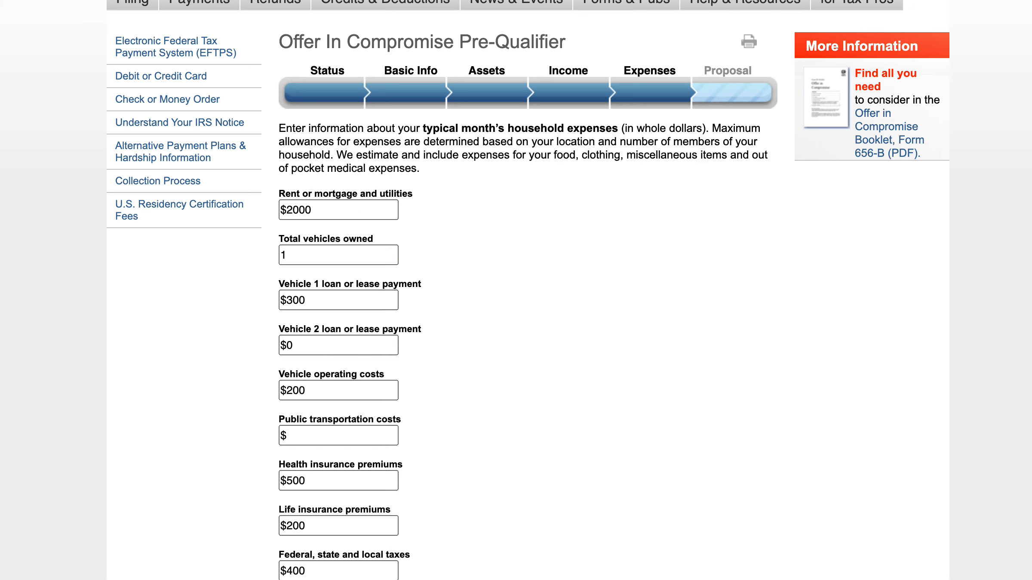
click(324, 570)
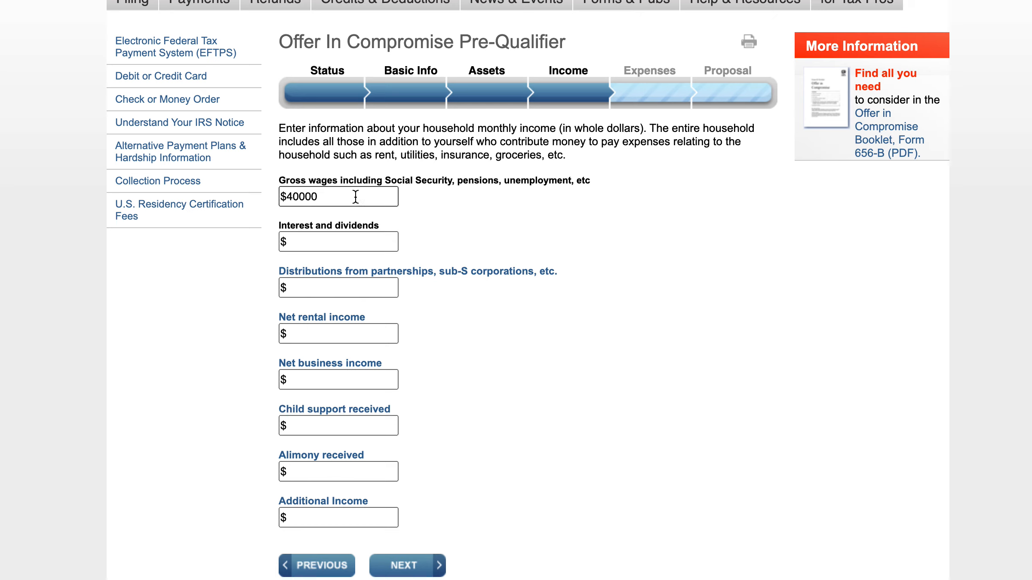
click(327, 196)
drag(327, 200, 286, 199)
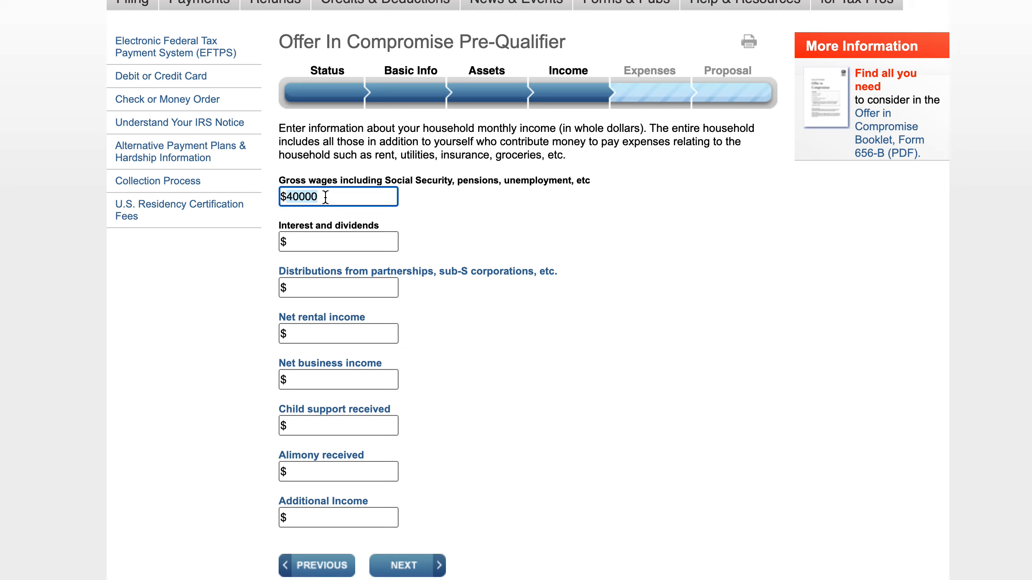
text(3300)
click(569, 274)
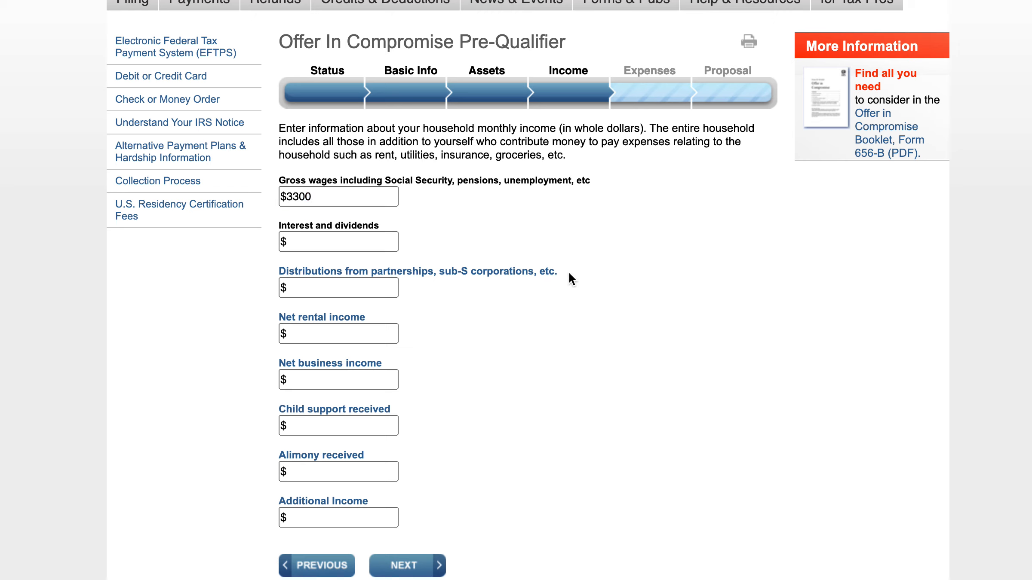
click(411, 567)
scroll(528, 291, down, 3)
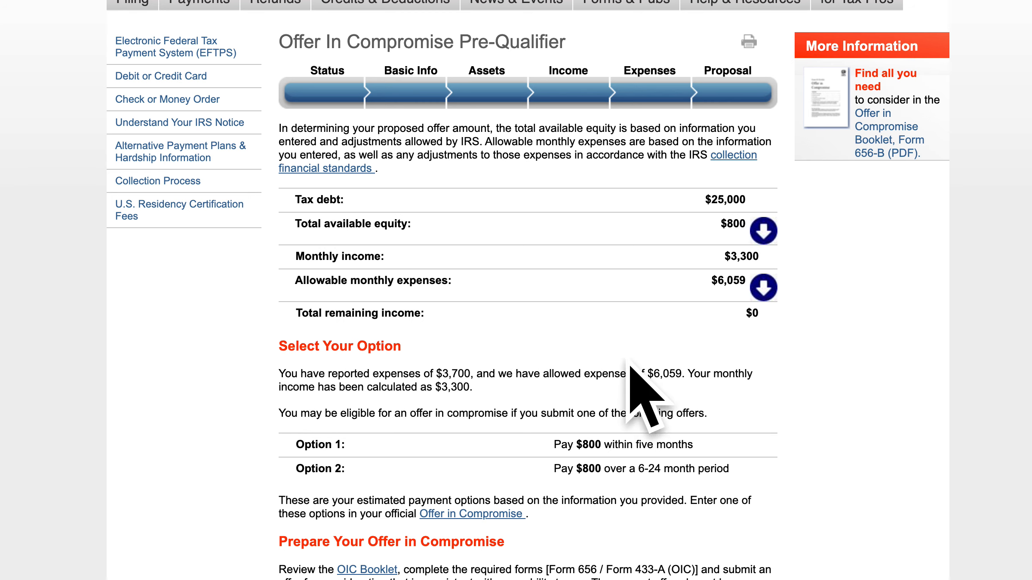
- Review the proposal's payment options and guidance, and expand the allowable monthly expenses breakdown
scroll(747, 378, down, 3)
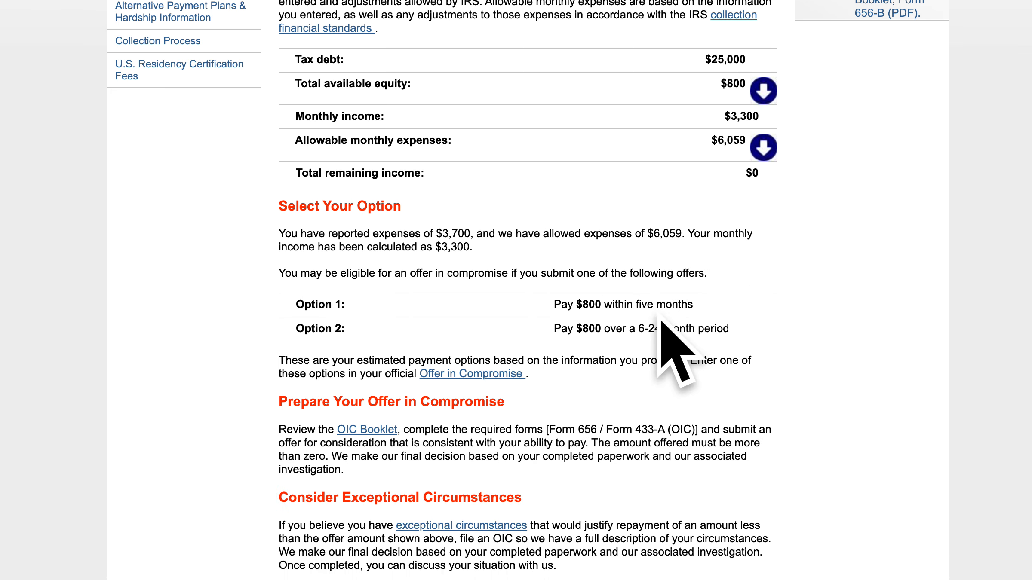
scroll(713, 312, up, 1)
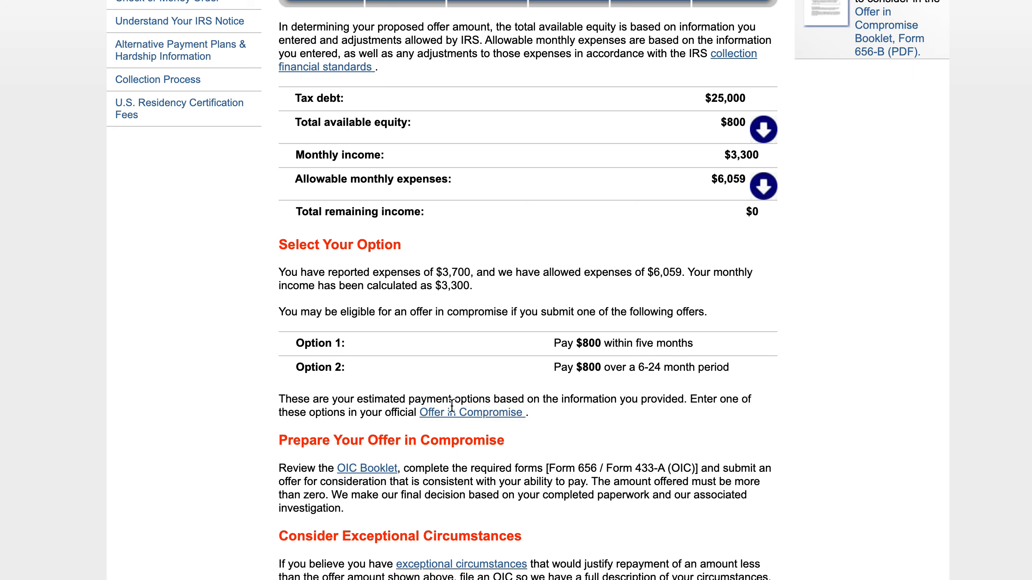
scroll(536, 429, down, 3)
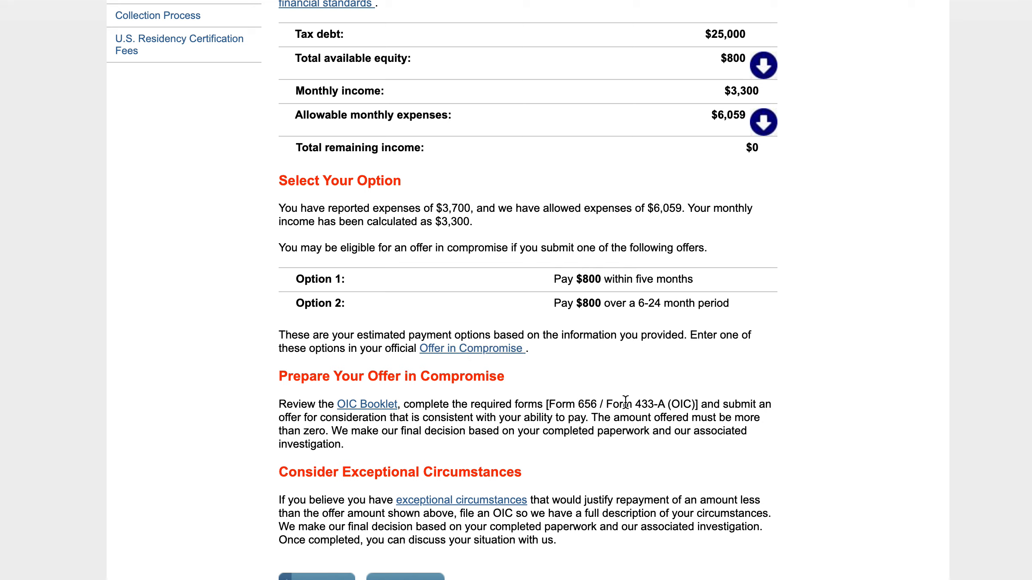
scroll(625, 402, up, 1)
scroll(626, 402, up, 2)
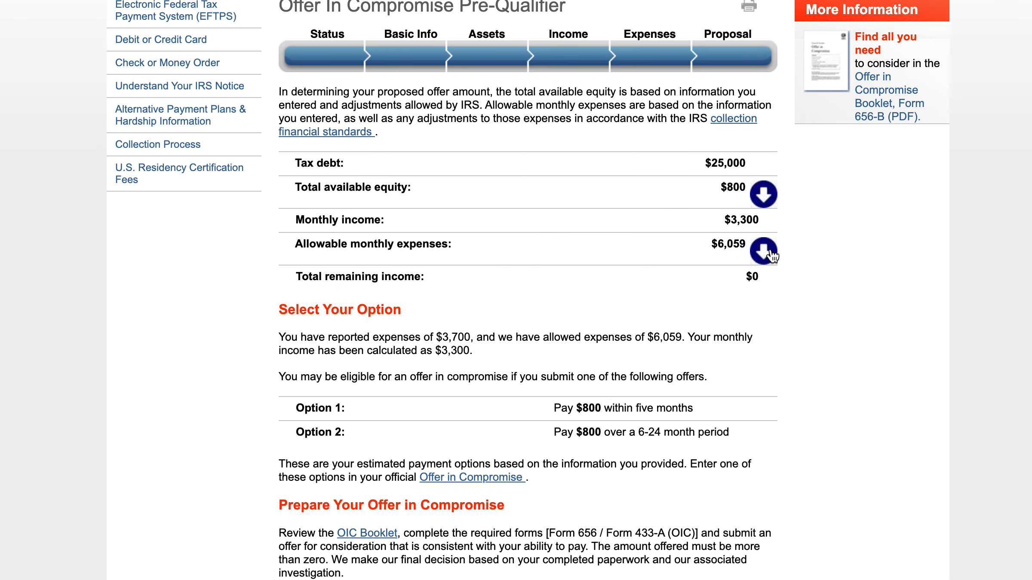
click(766, 255)
scroll(731, 301, up, 1)
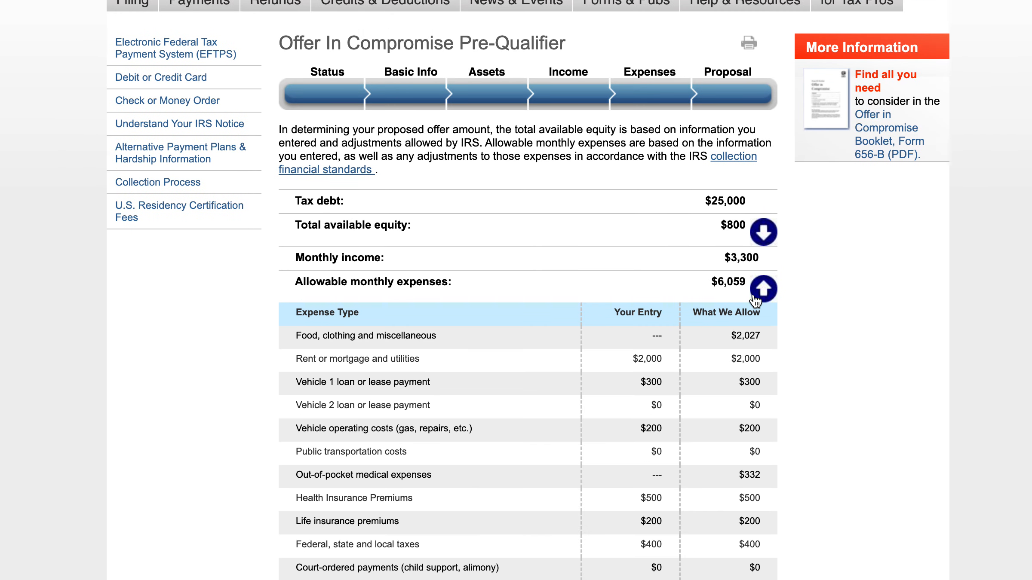
scroll(706, 350, down, 1)
scroll(706, 350, down, 1)
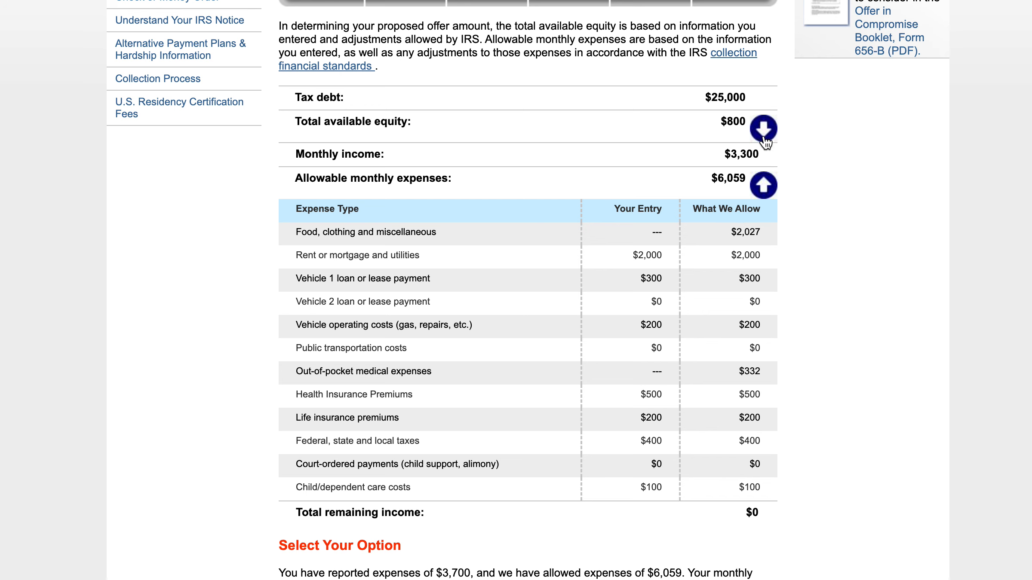
- Expand the total available equity breakdown and examine the IRS calculated equity for each asset
key(Return)
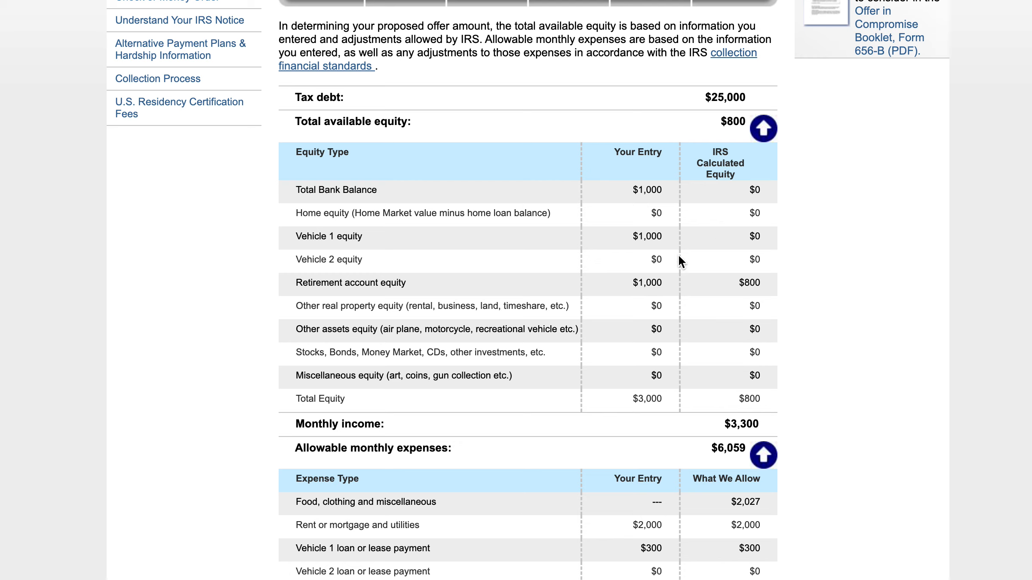
scroll(643, 323, down, 2)
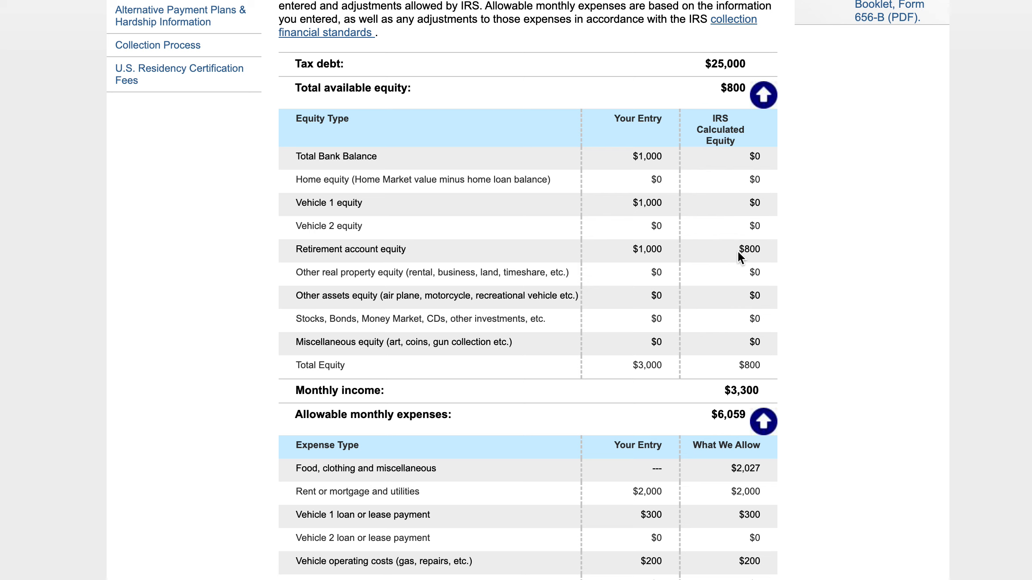
scroll(688, 361, up, 3)
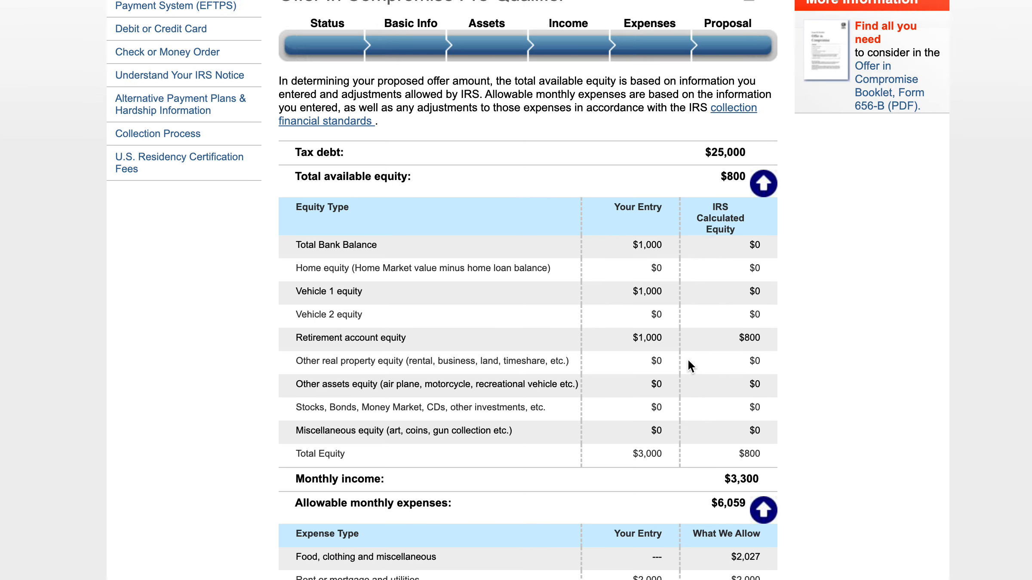
- Compare the entered figures with the IRS amounts in the equity and expense breakdowns, and check the payment options
scroll(688, 363, down, 12)
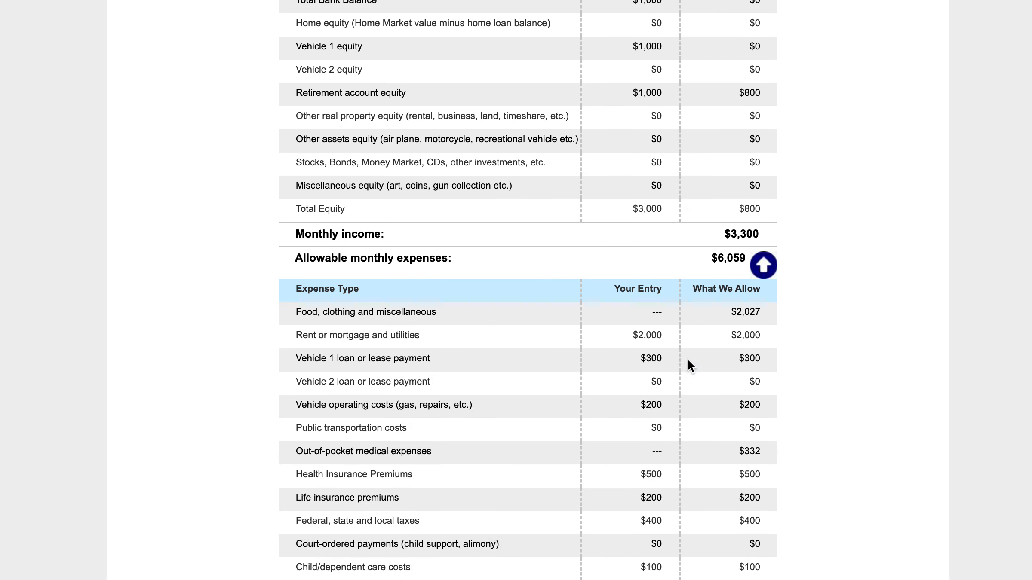
scroll(687, 359, down, 4)
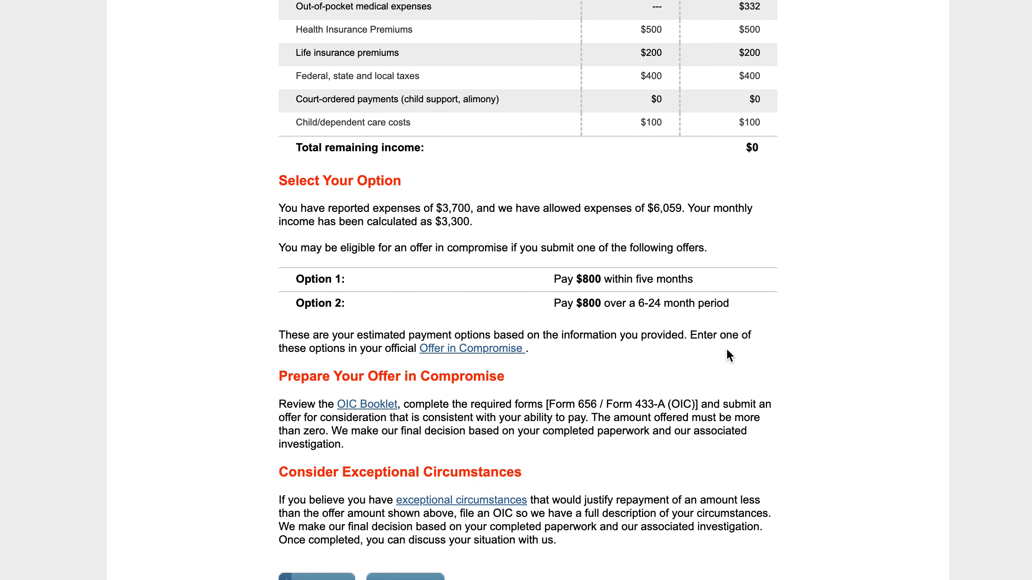
scroll(727, 350, up, 3)
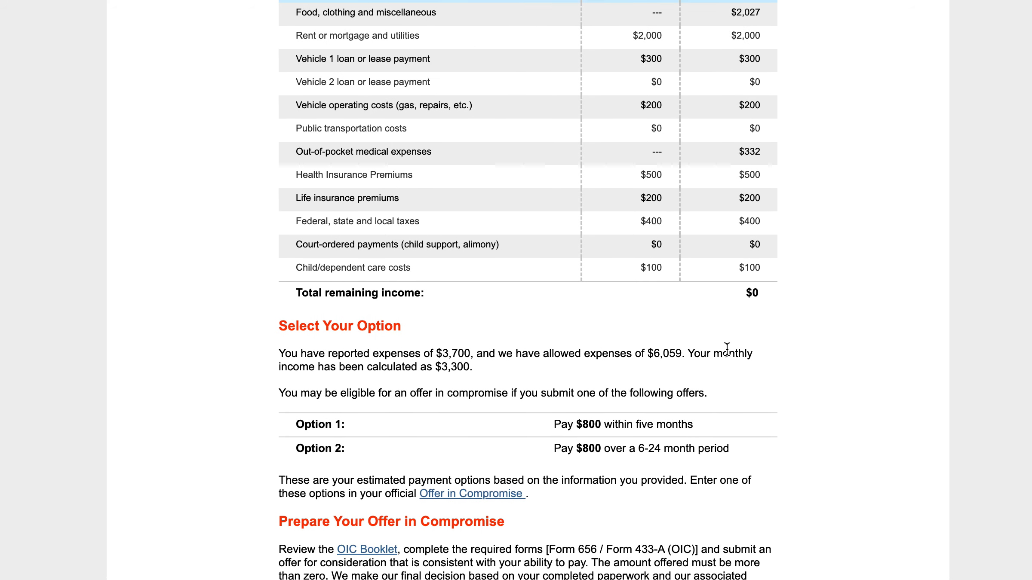
scroll(727, 349, up, 3)
scroll(726, 350, up, 2)
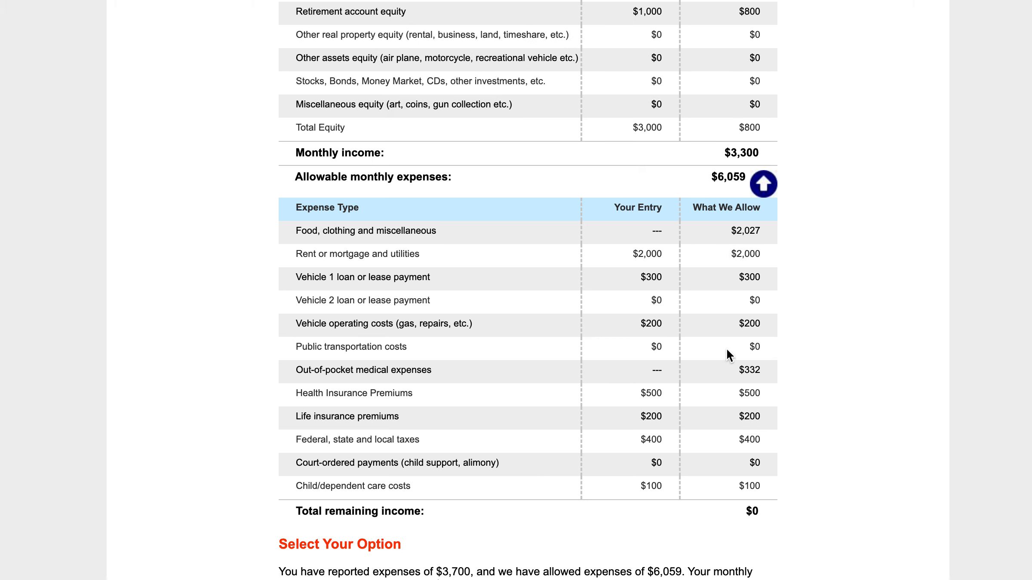
scroll(726, 348, up, 4)
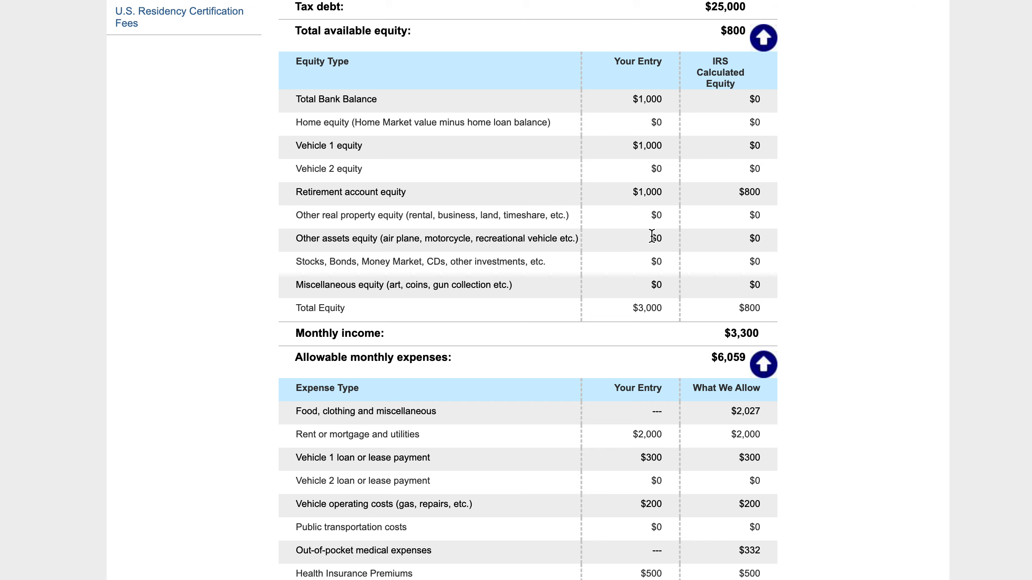
scroll(687, 167, up, 5)
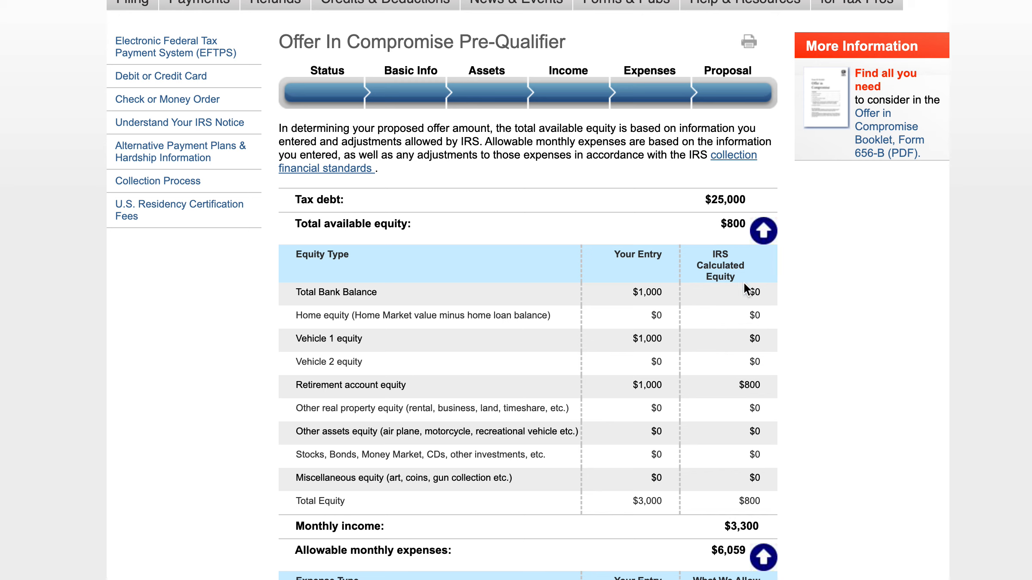
scroll(770, 304, down, 3)
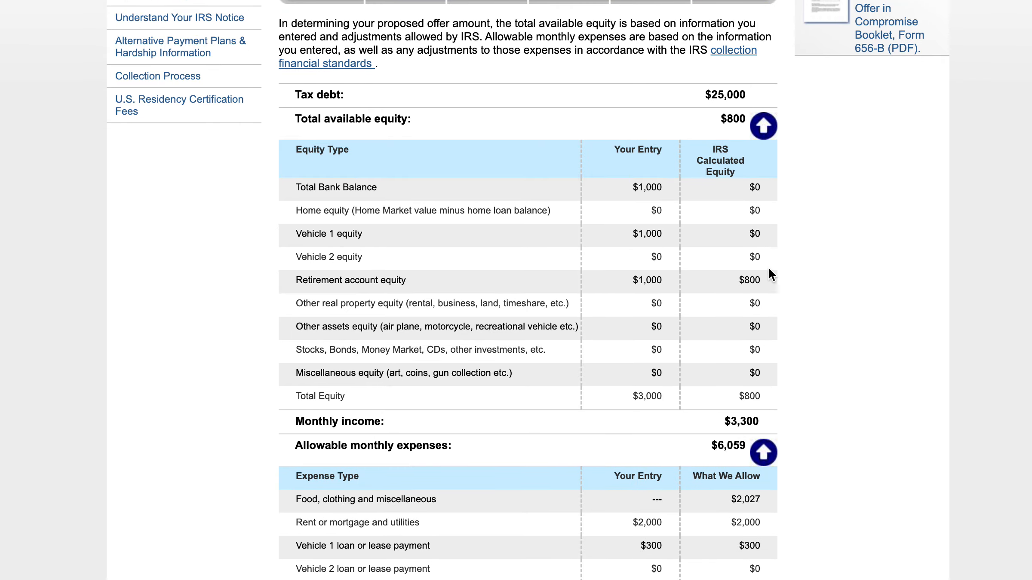
scroll(769, 267, down, 9)
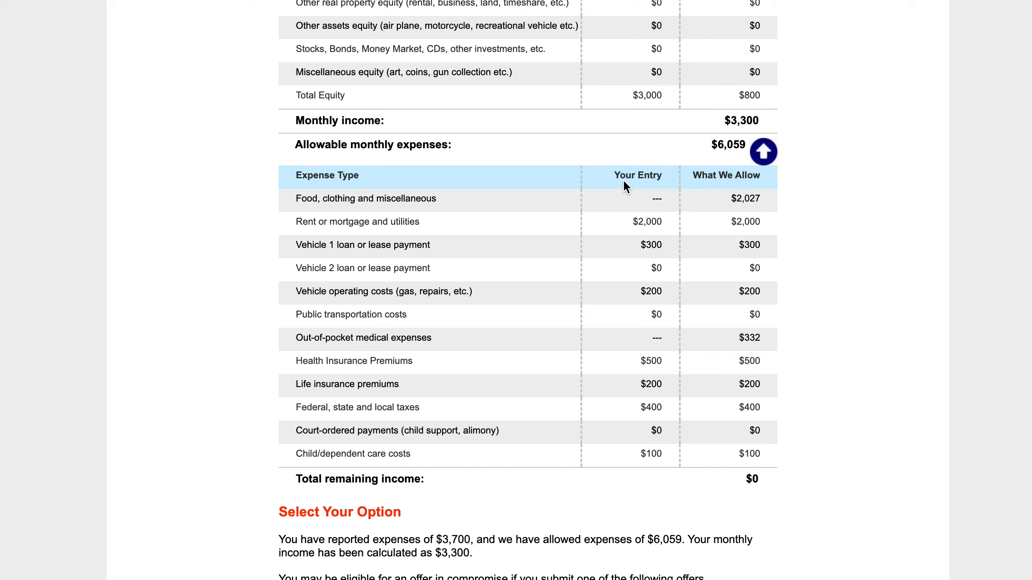
scroll(638, 264, up, 4)
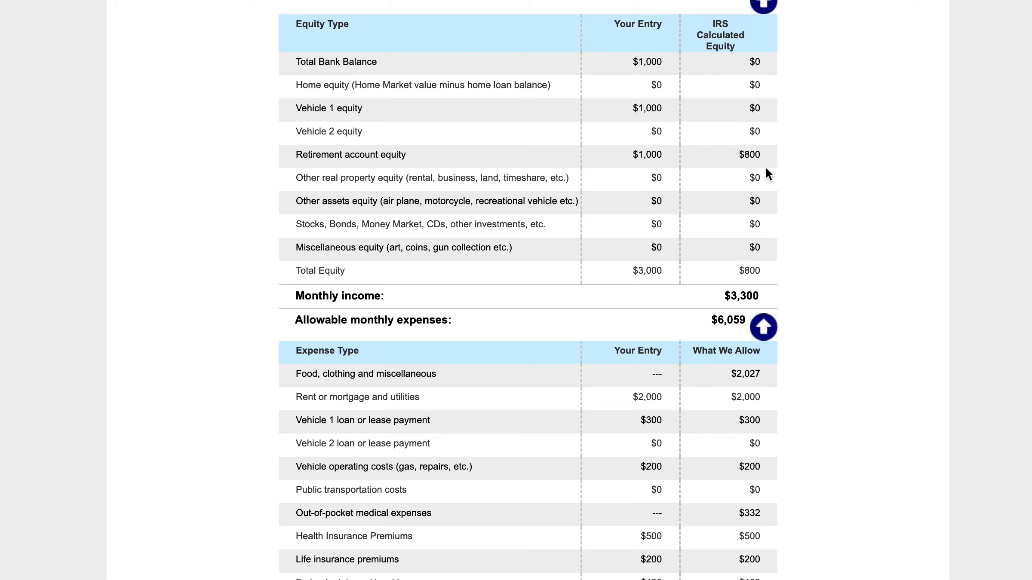
scroll(767, 196, down, 10)
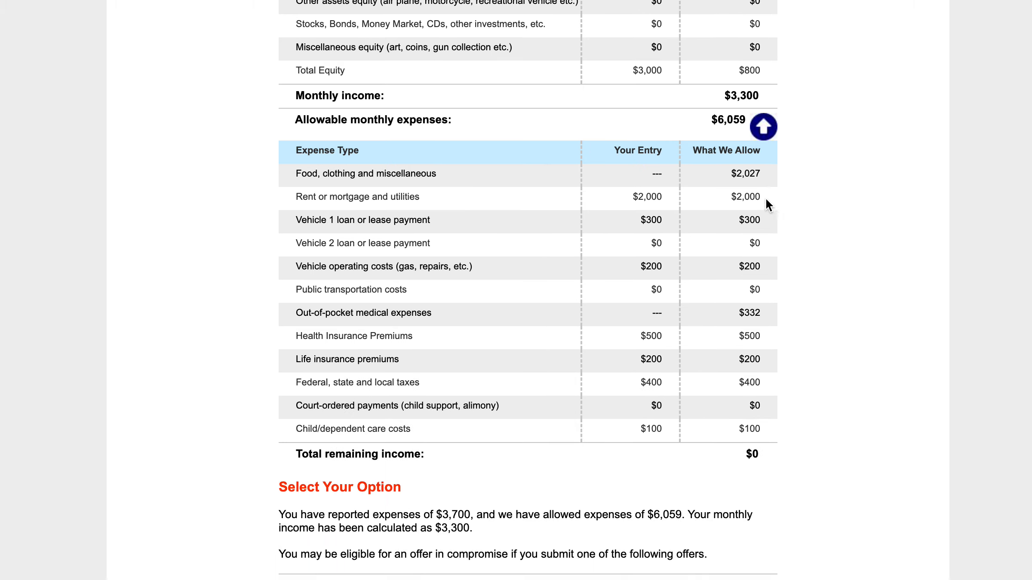
scroll(766, 200, up, 2)
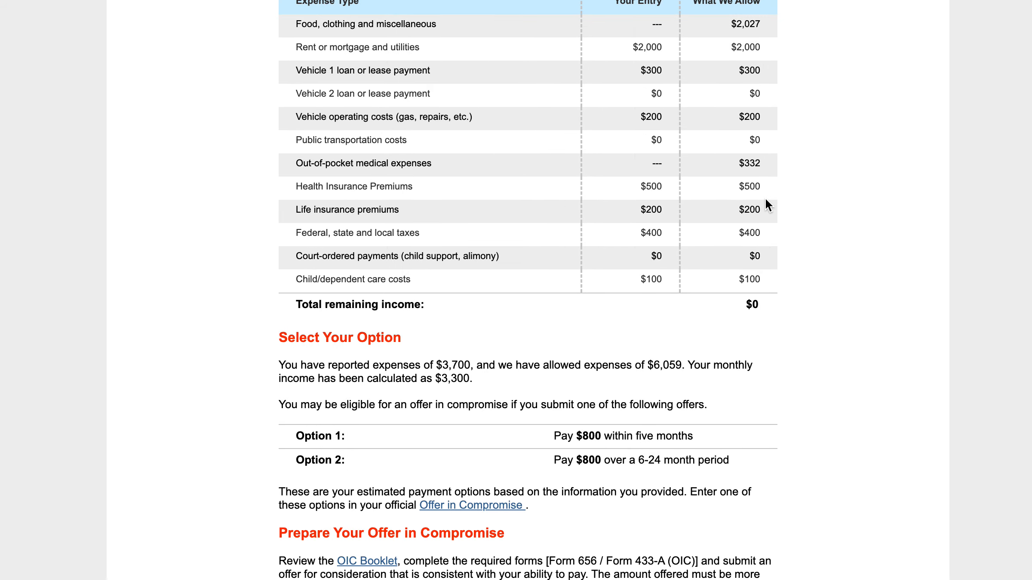
scroll(753, 215, down, 3)
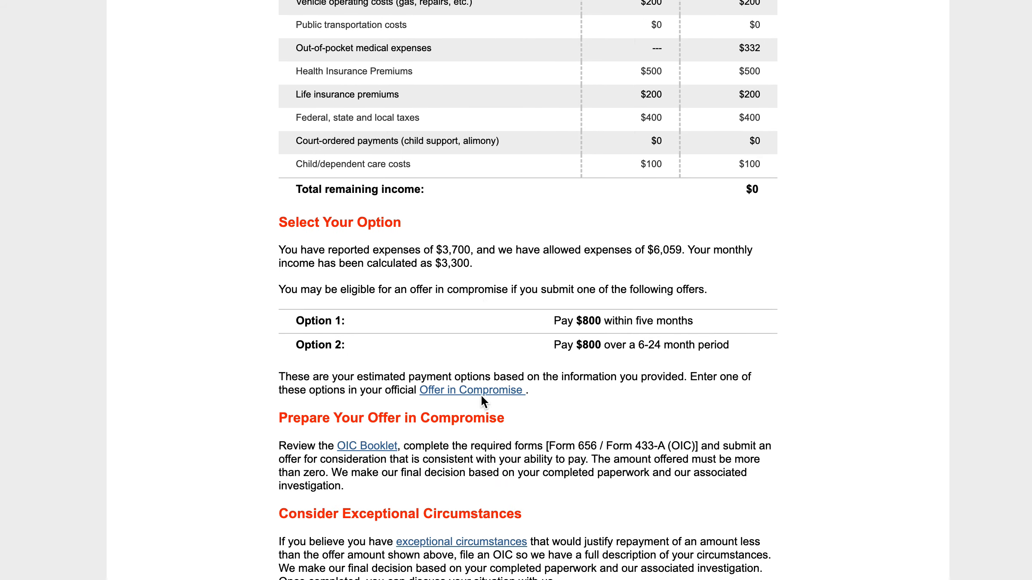
- Open the linked Offer in Compromise booklet (Form 656) and read the steps for completing the application package
click(480, 390)
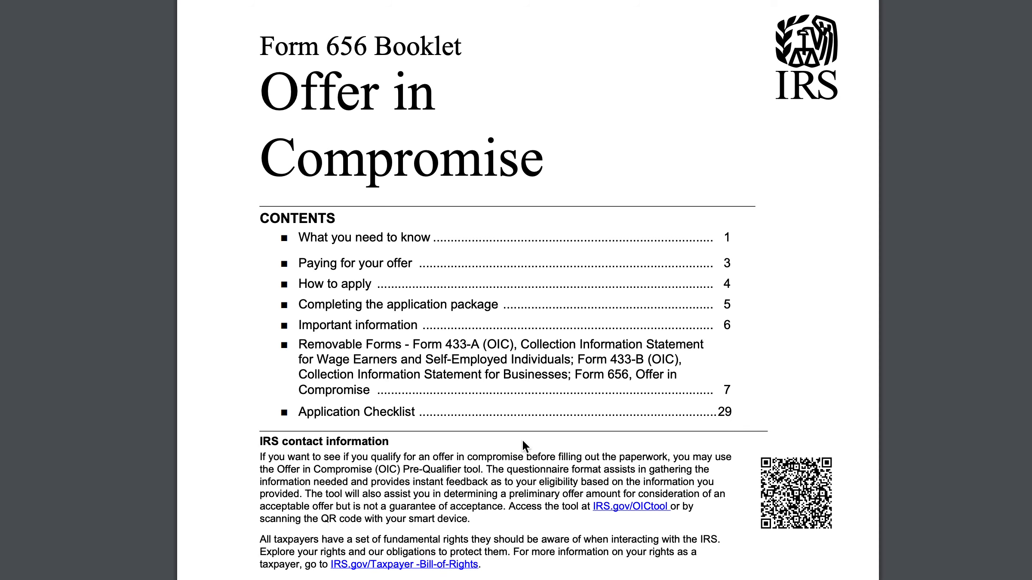
scroll(522, 442, down, 15)
scroll(522, 442, down, 20)
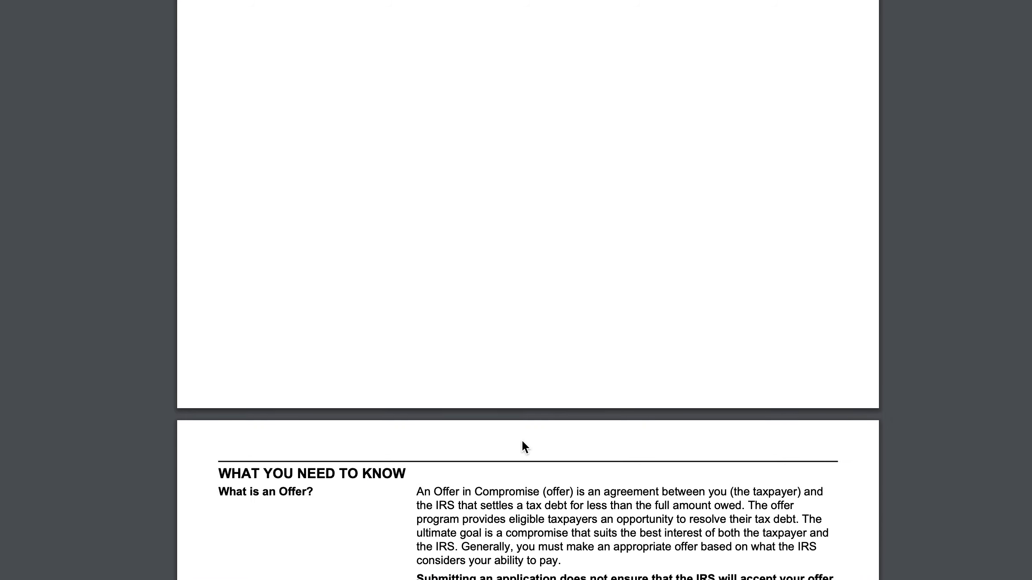
scroll(521, 441, down, 20)
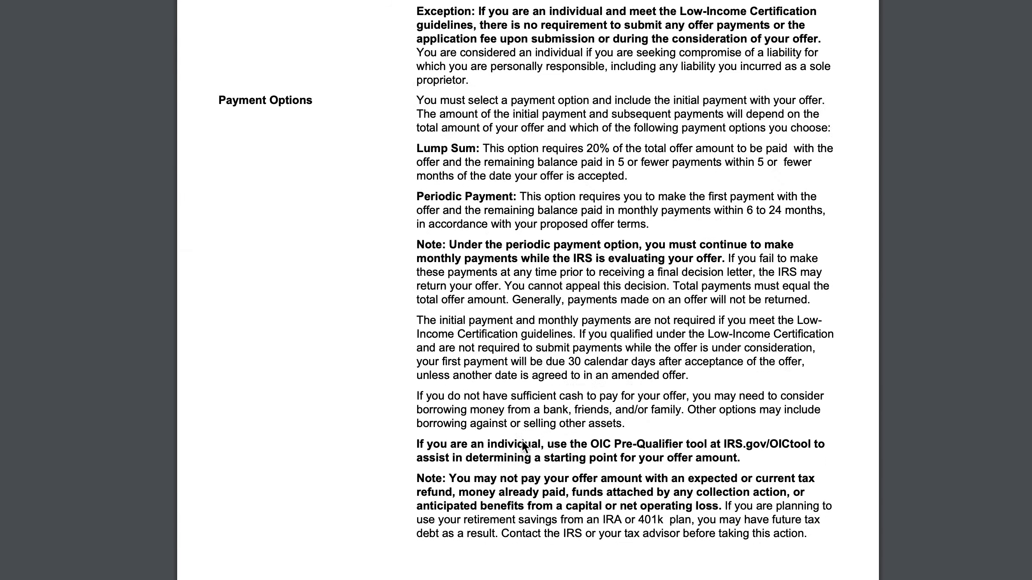
scroll(521, 441, down, 20)
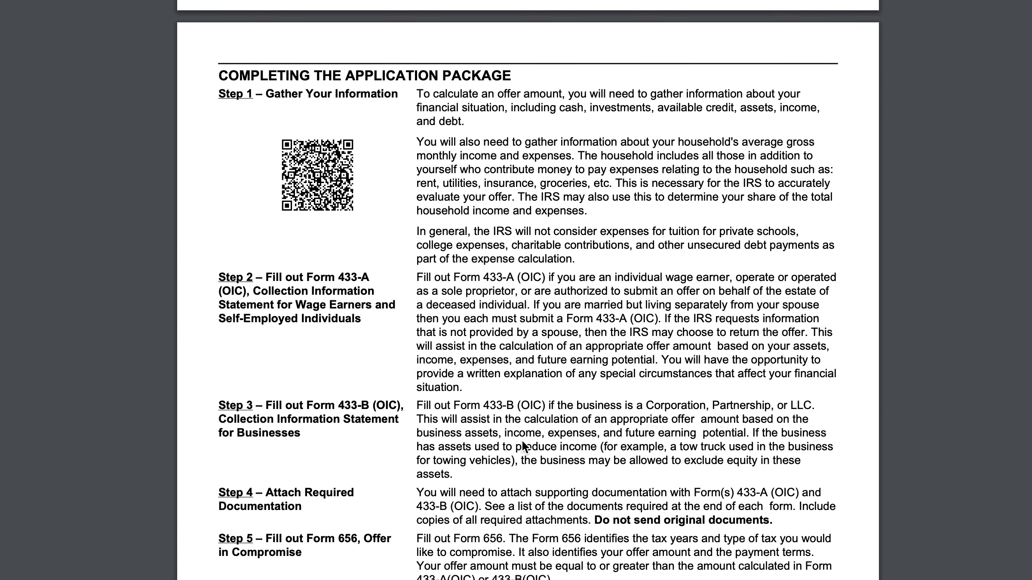
scroll(521, 439, up, 10)
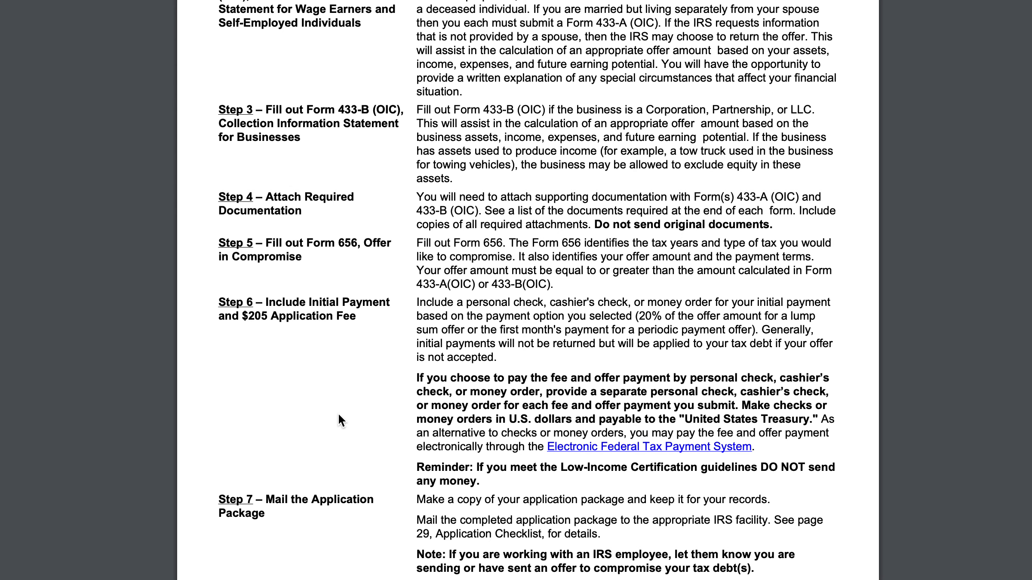
scroll(322, 292, up, 4)
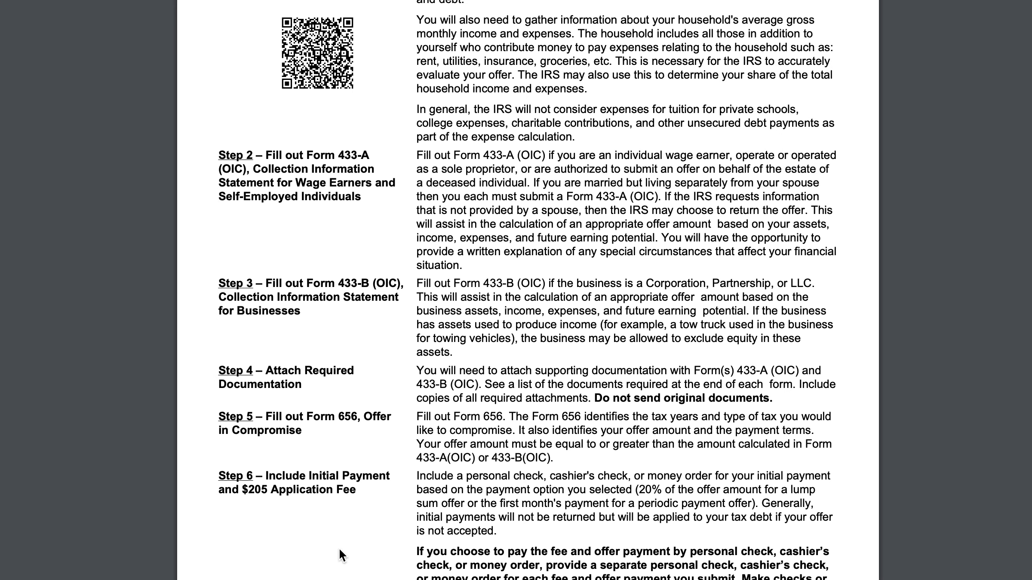
scroll(318, 511, down, 4)
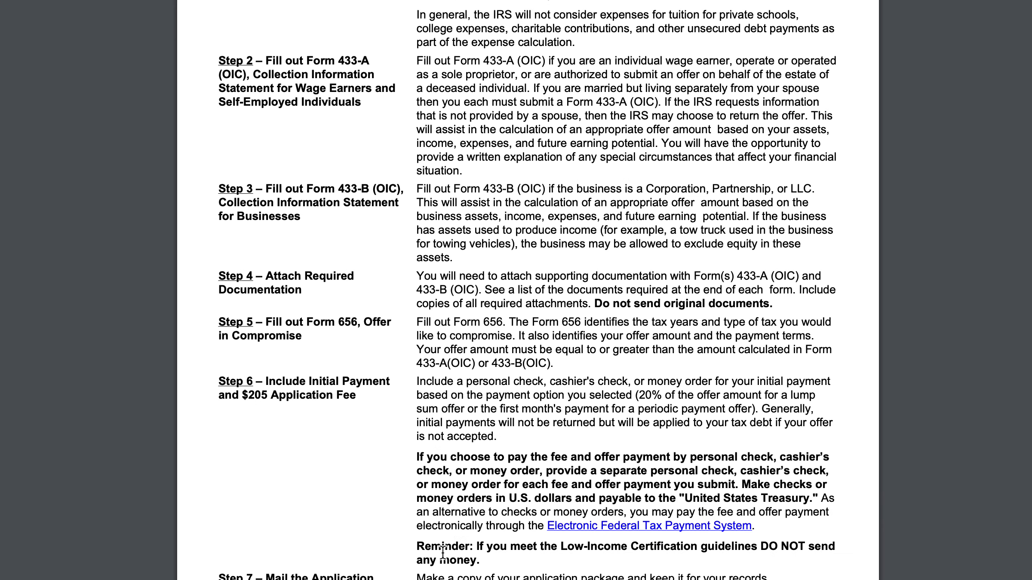
scroll(417, 542, down, 20)
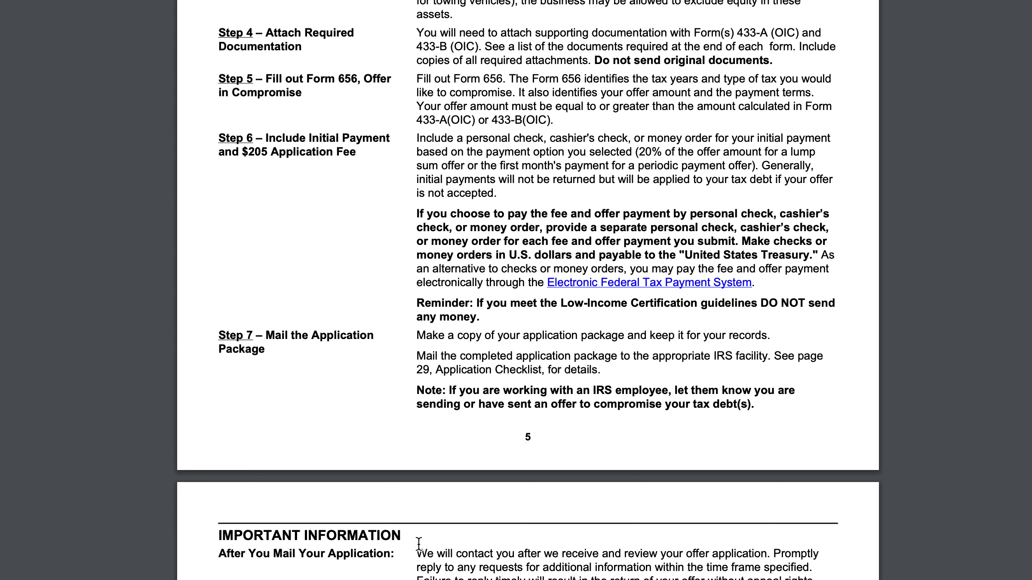
- Examine Form 433-A (OIC) in the booklet, from personal and household information through employment to personal assets
scroll(417, 542, down, 6)
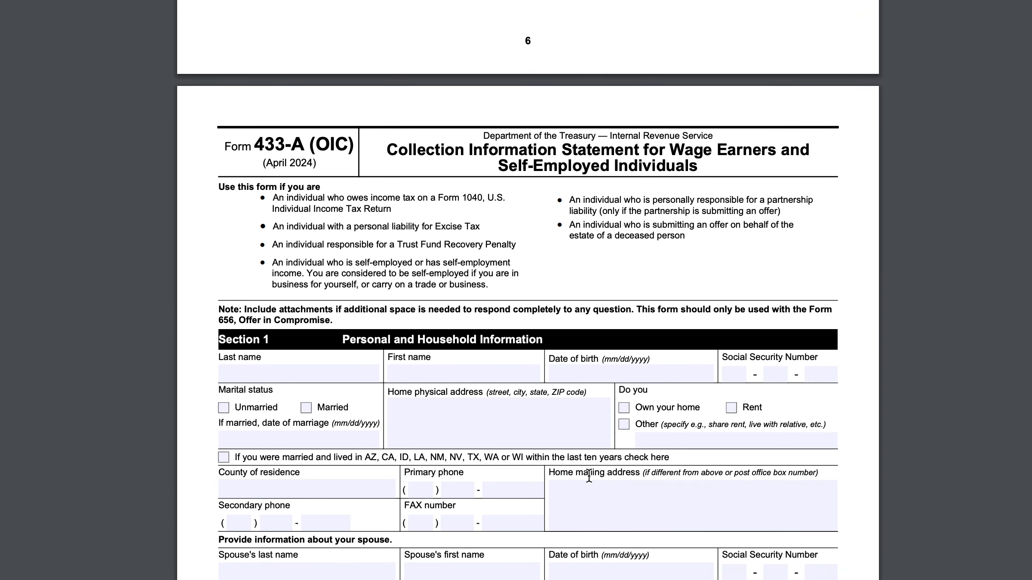
scroll(609, 464, down, 4)
scroll(609, 463, down, 2)
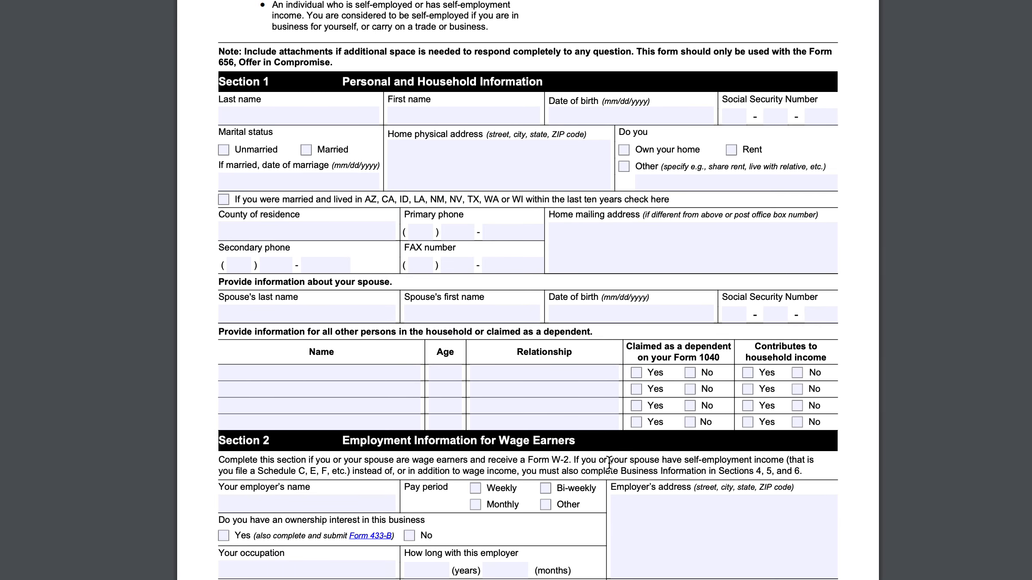
scroll(609, 464, down, 8)
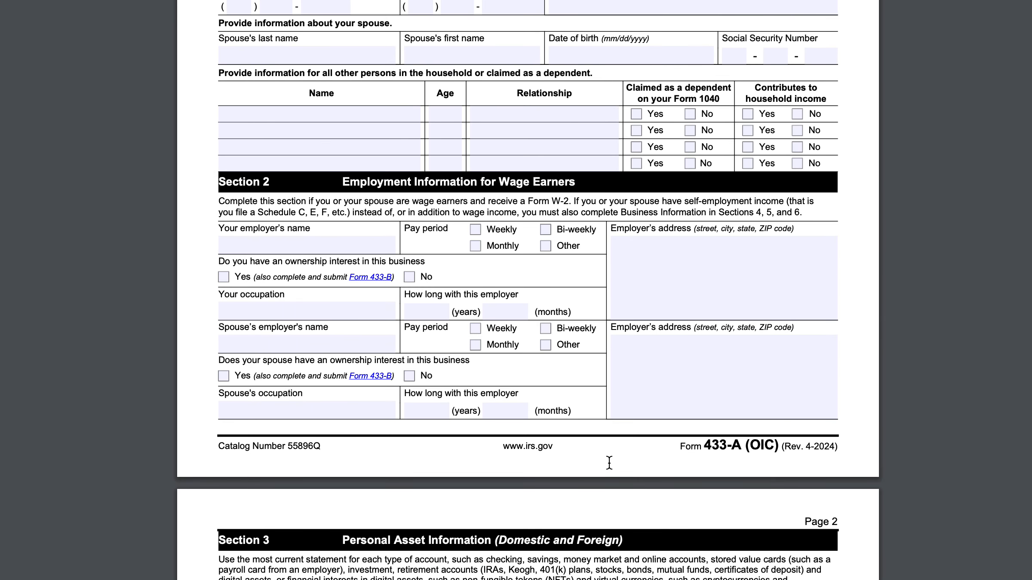
scroll(609, 463, down, 3)
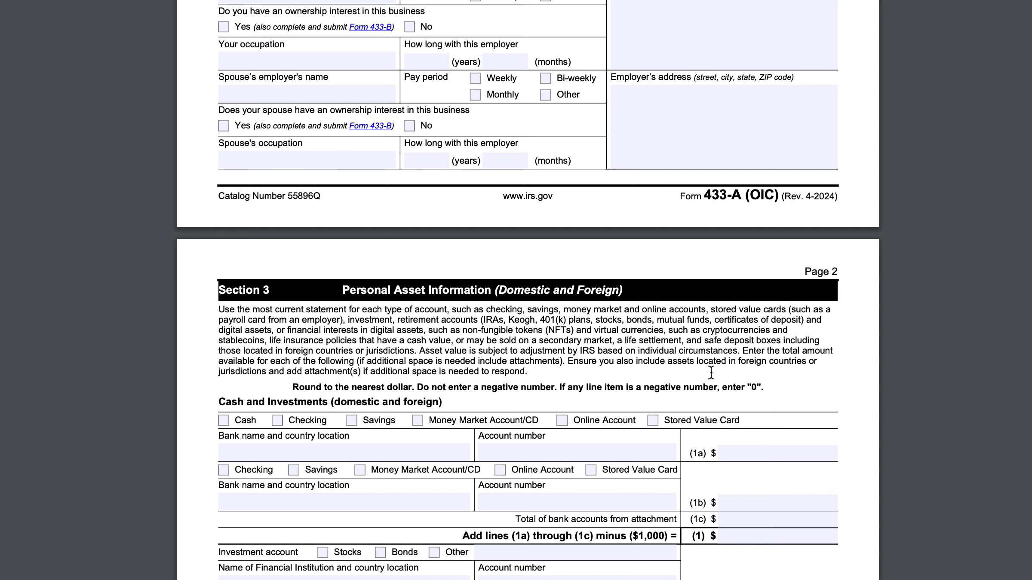
- Return to the Pre-Qualifier proposal and review its summary of tax debt, available equity and monthly income
scroll(711, 374, up, 20)
scroll(711, 373, up, 12)
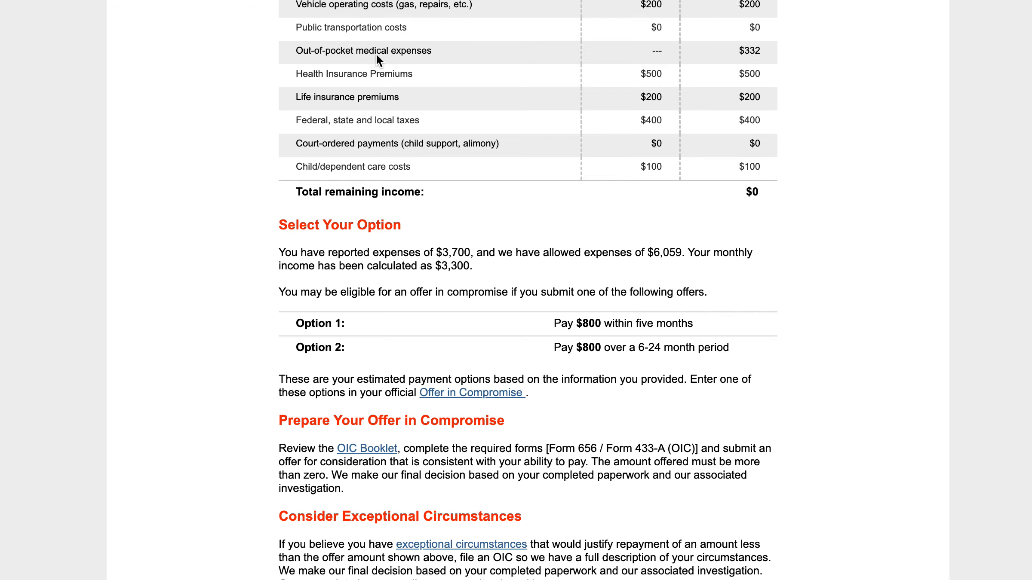
scroll(353, 54, up, 15)
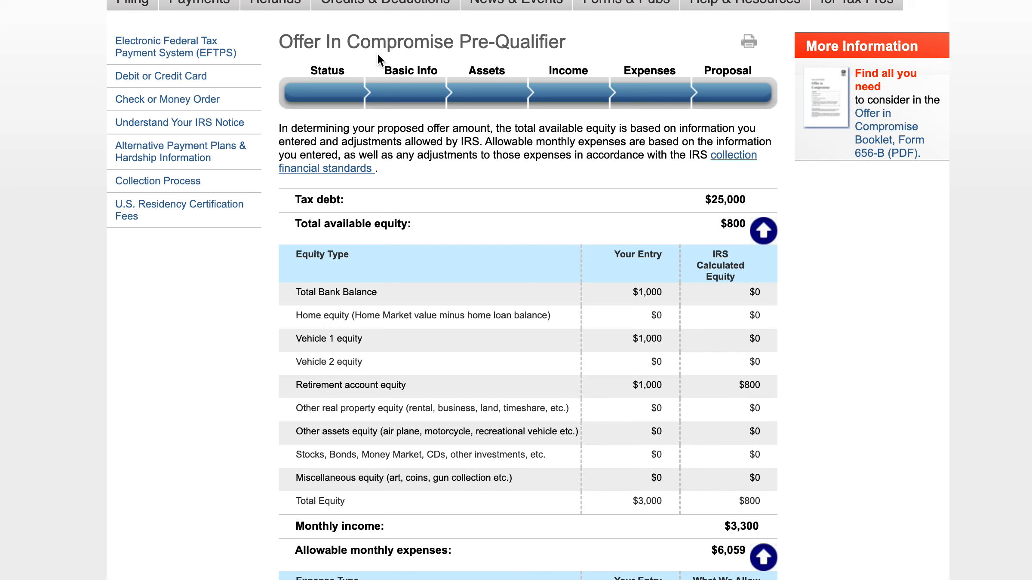
key(shift+super+5)
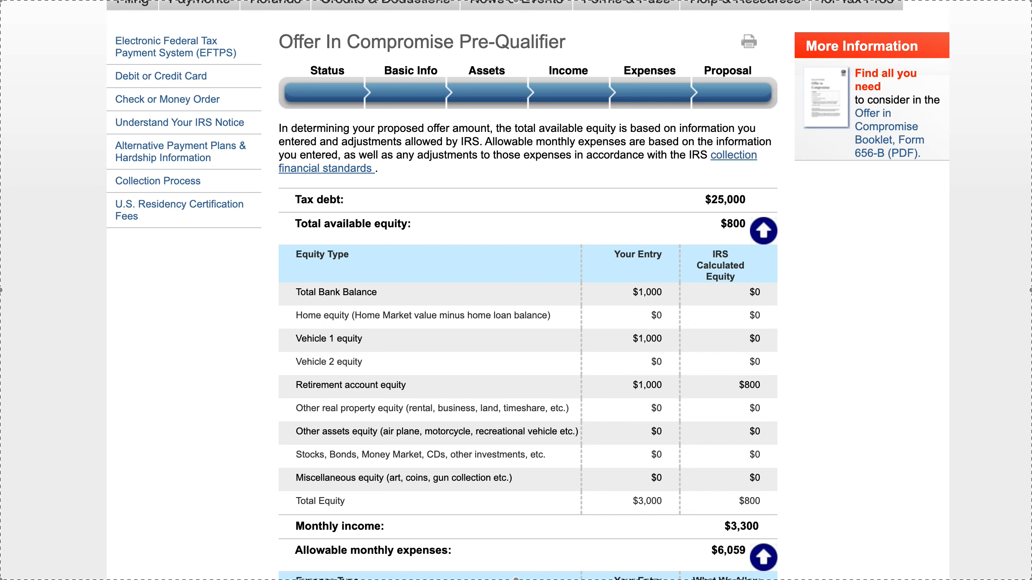